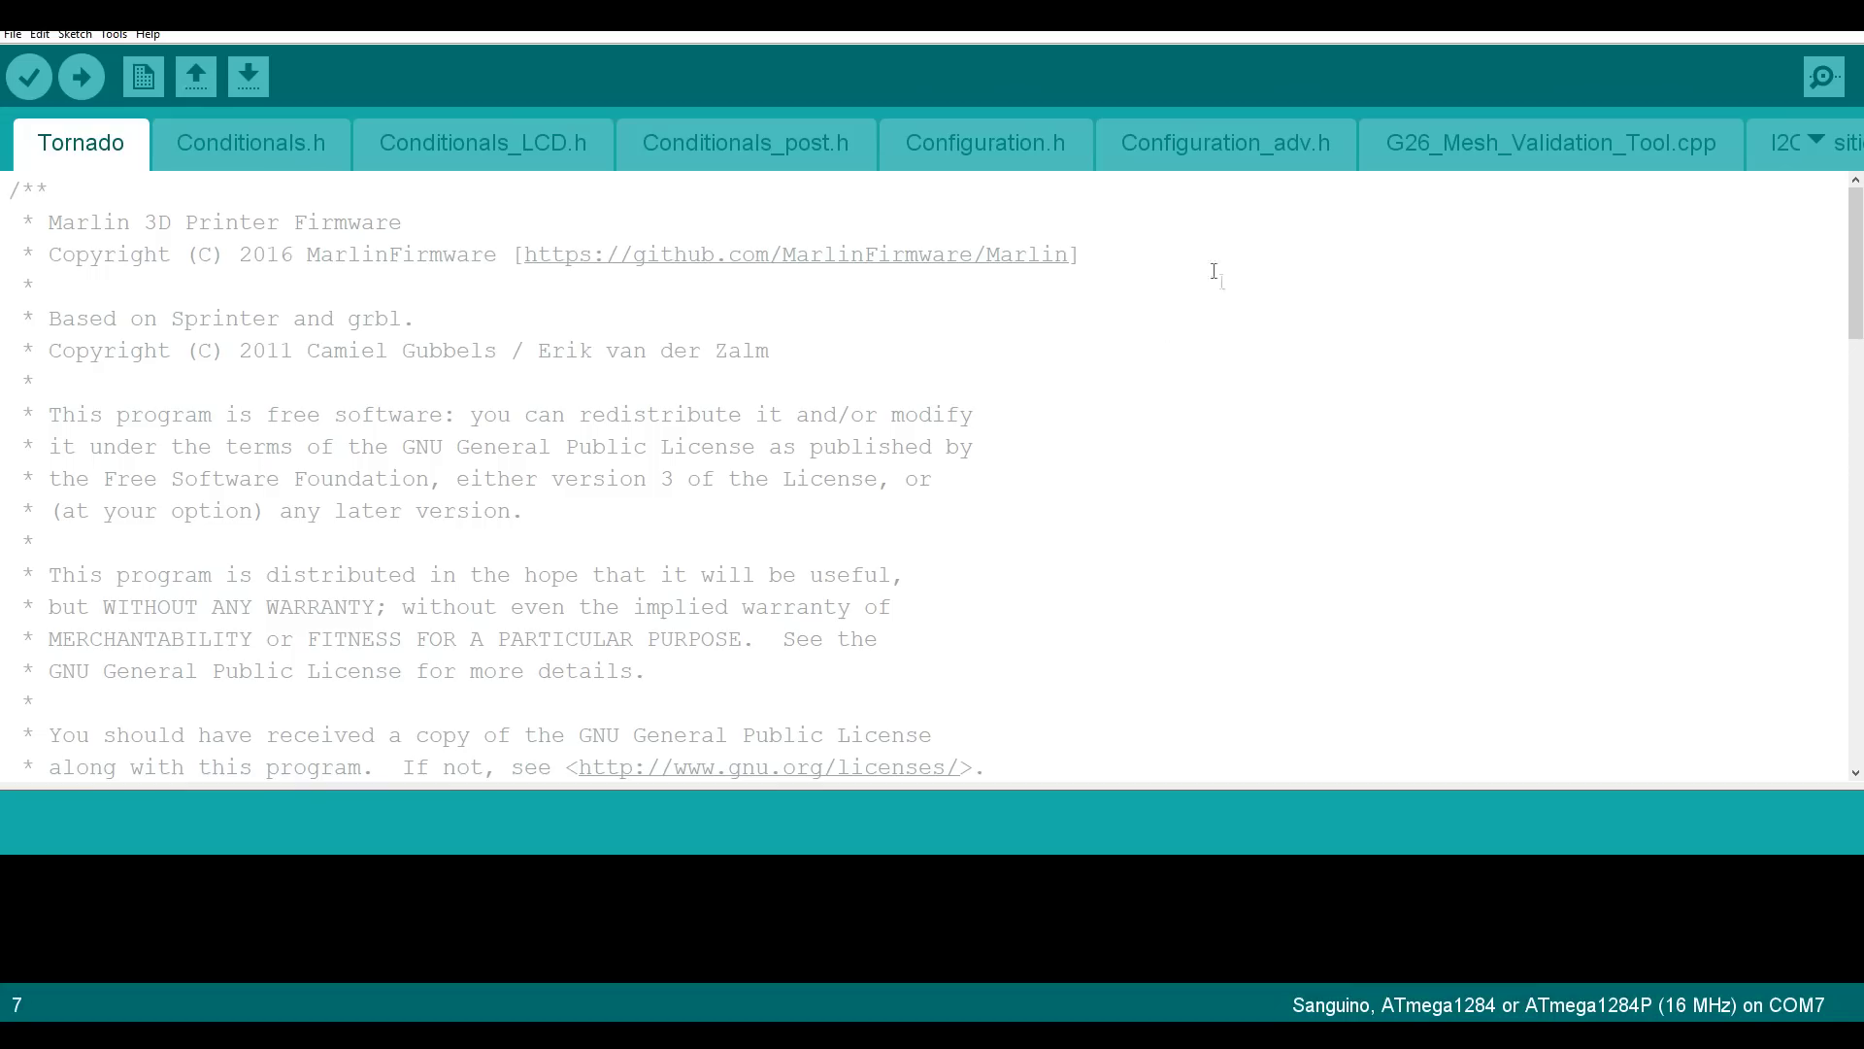
Search Configuration_adv.h for M600 and uncomment the ADVANCED_PAUSE_FEATURE define.
click(1003, 155)
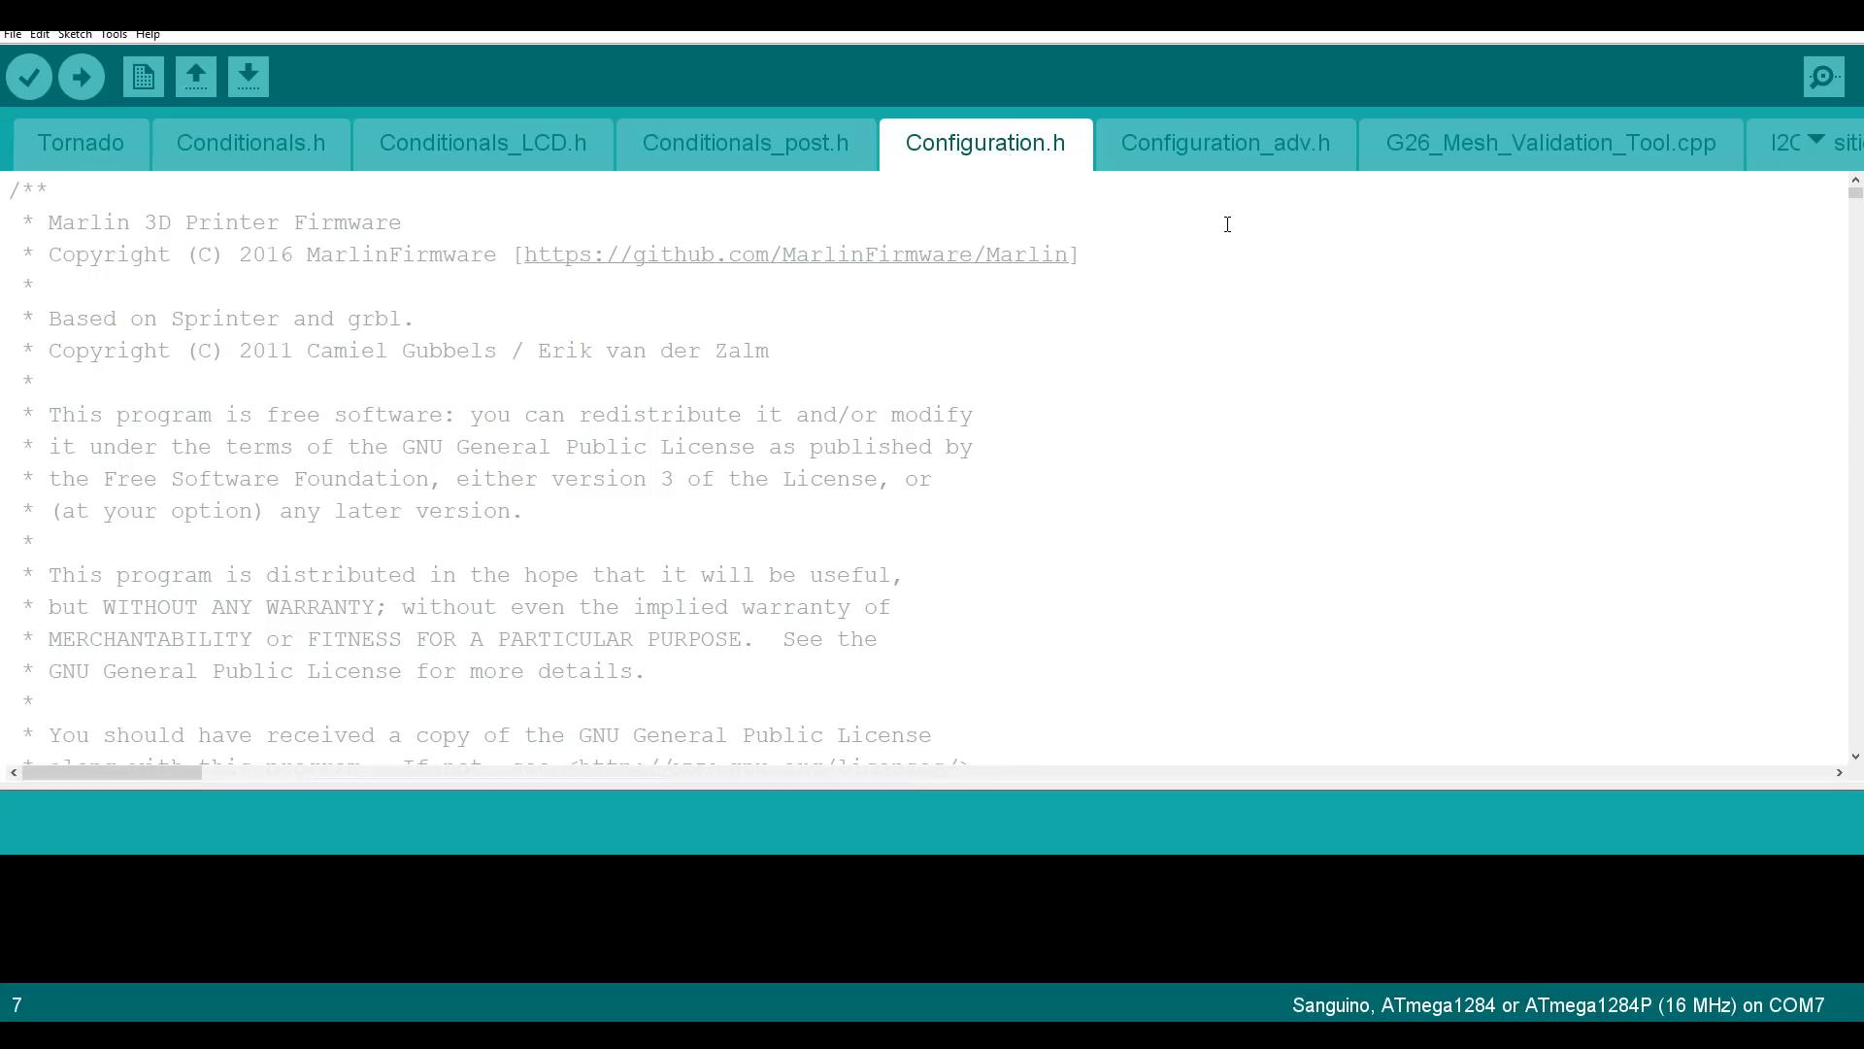
click(1243, 137)
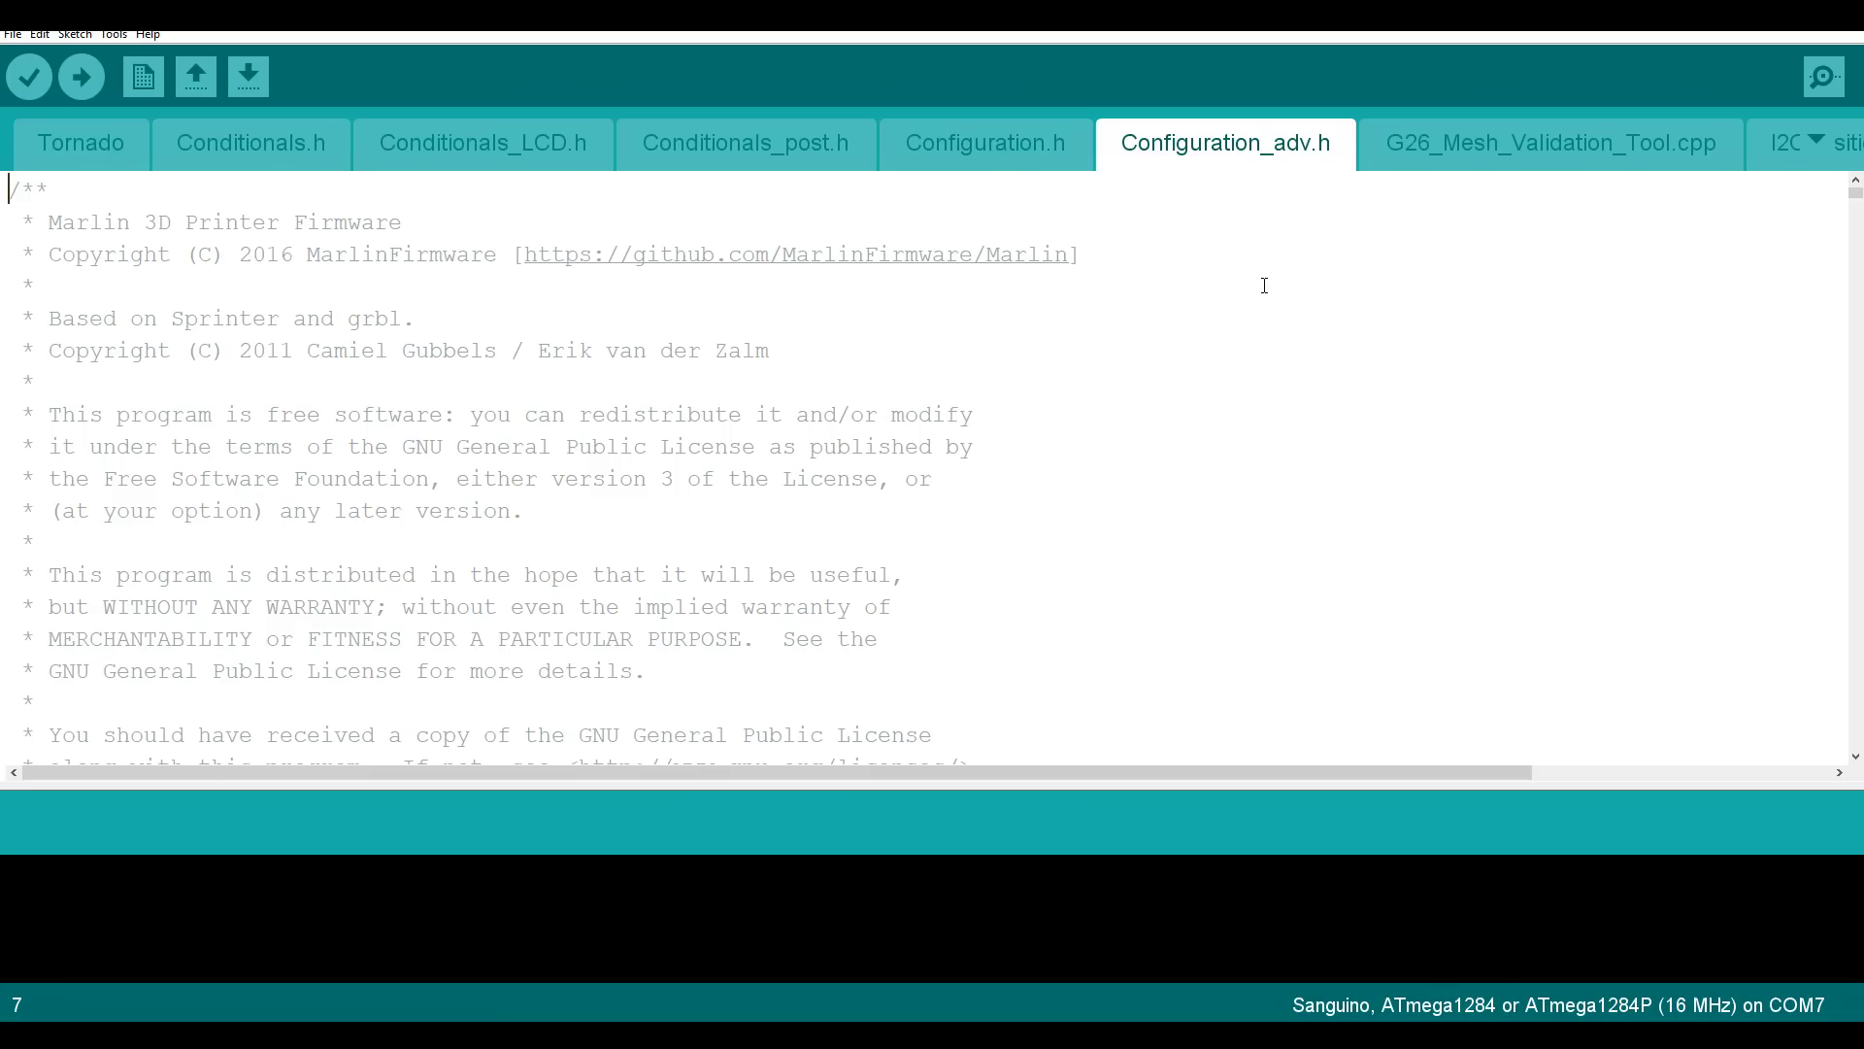
key(ctrl+f)
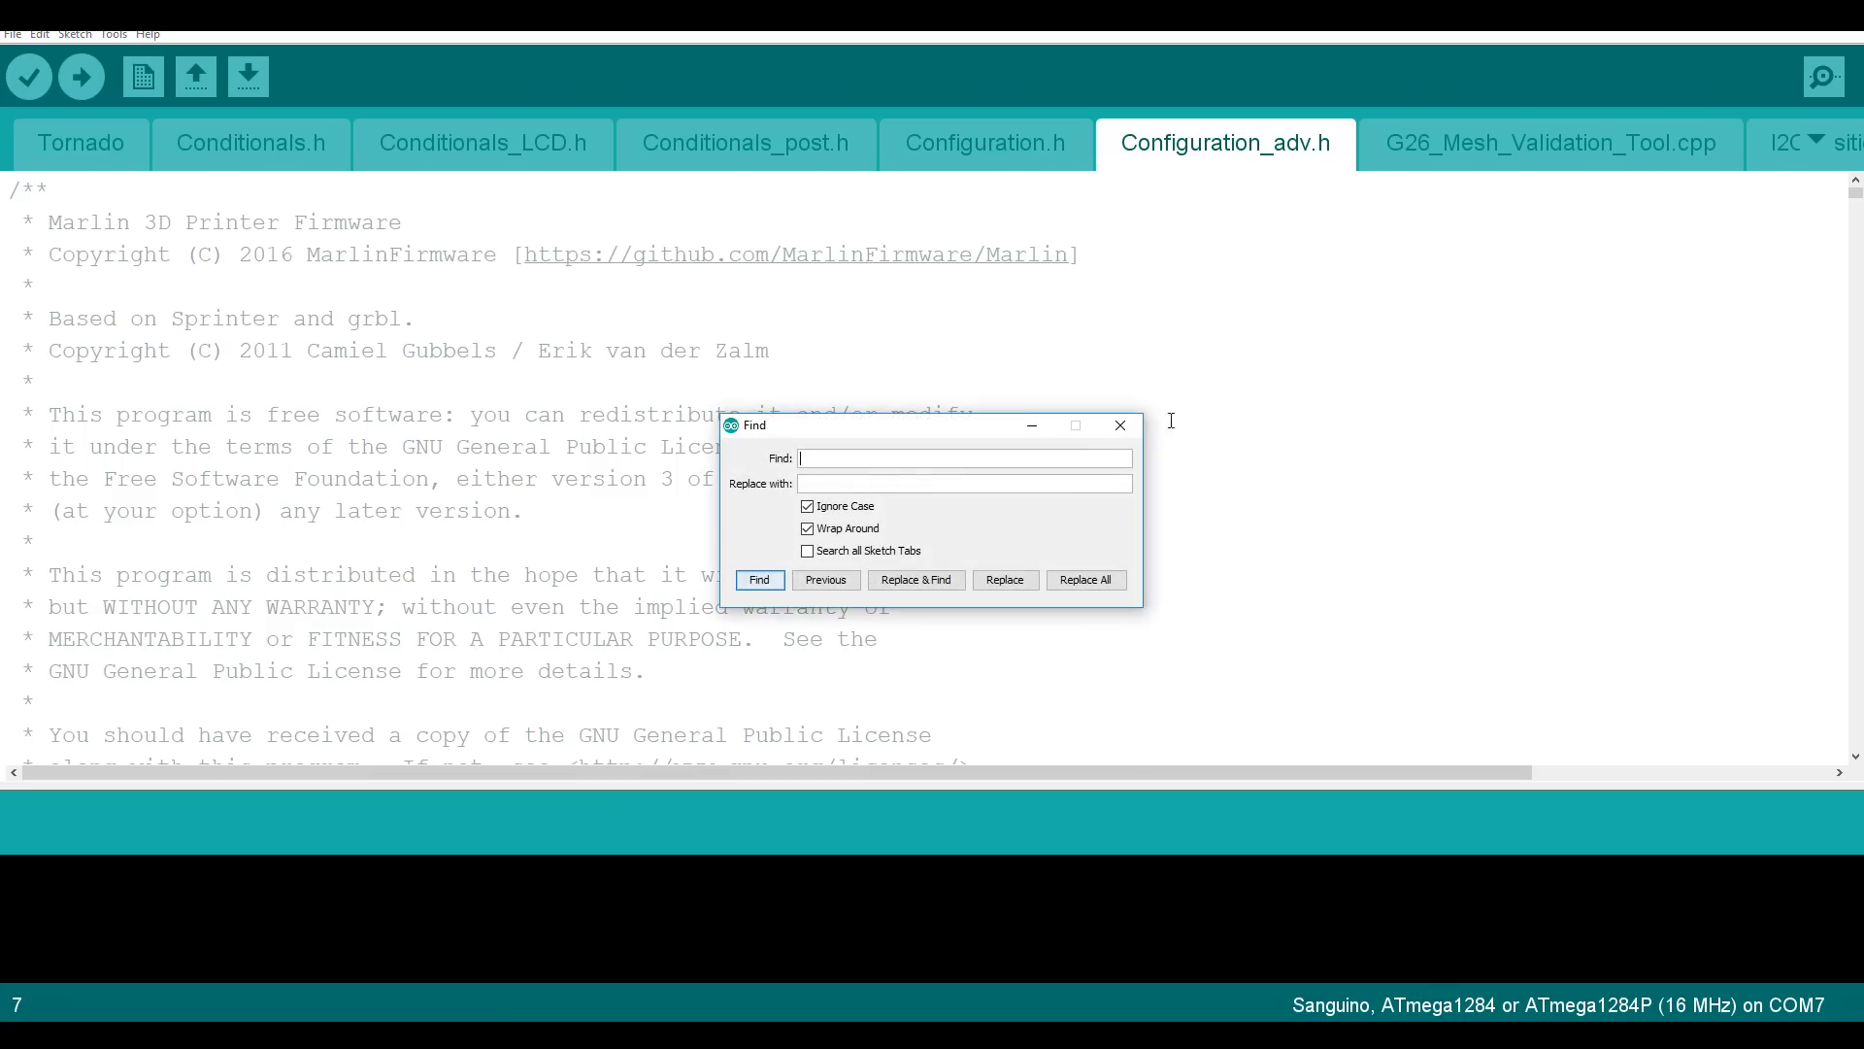
text(M600)
key(Return)
scroll(733, 631, down, 7)
click(733, 631)
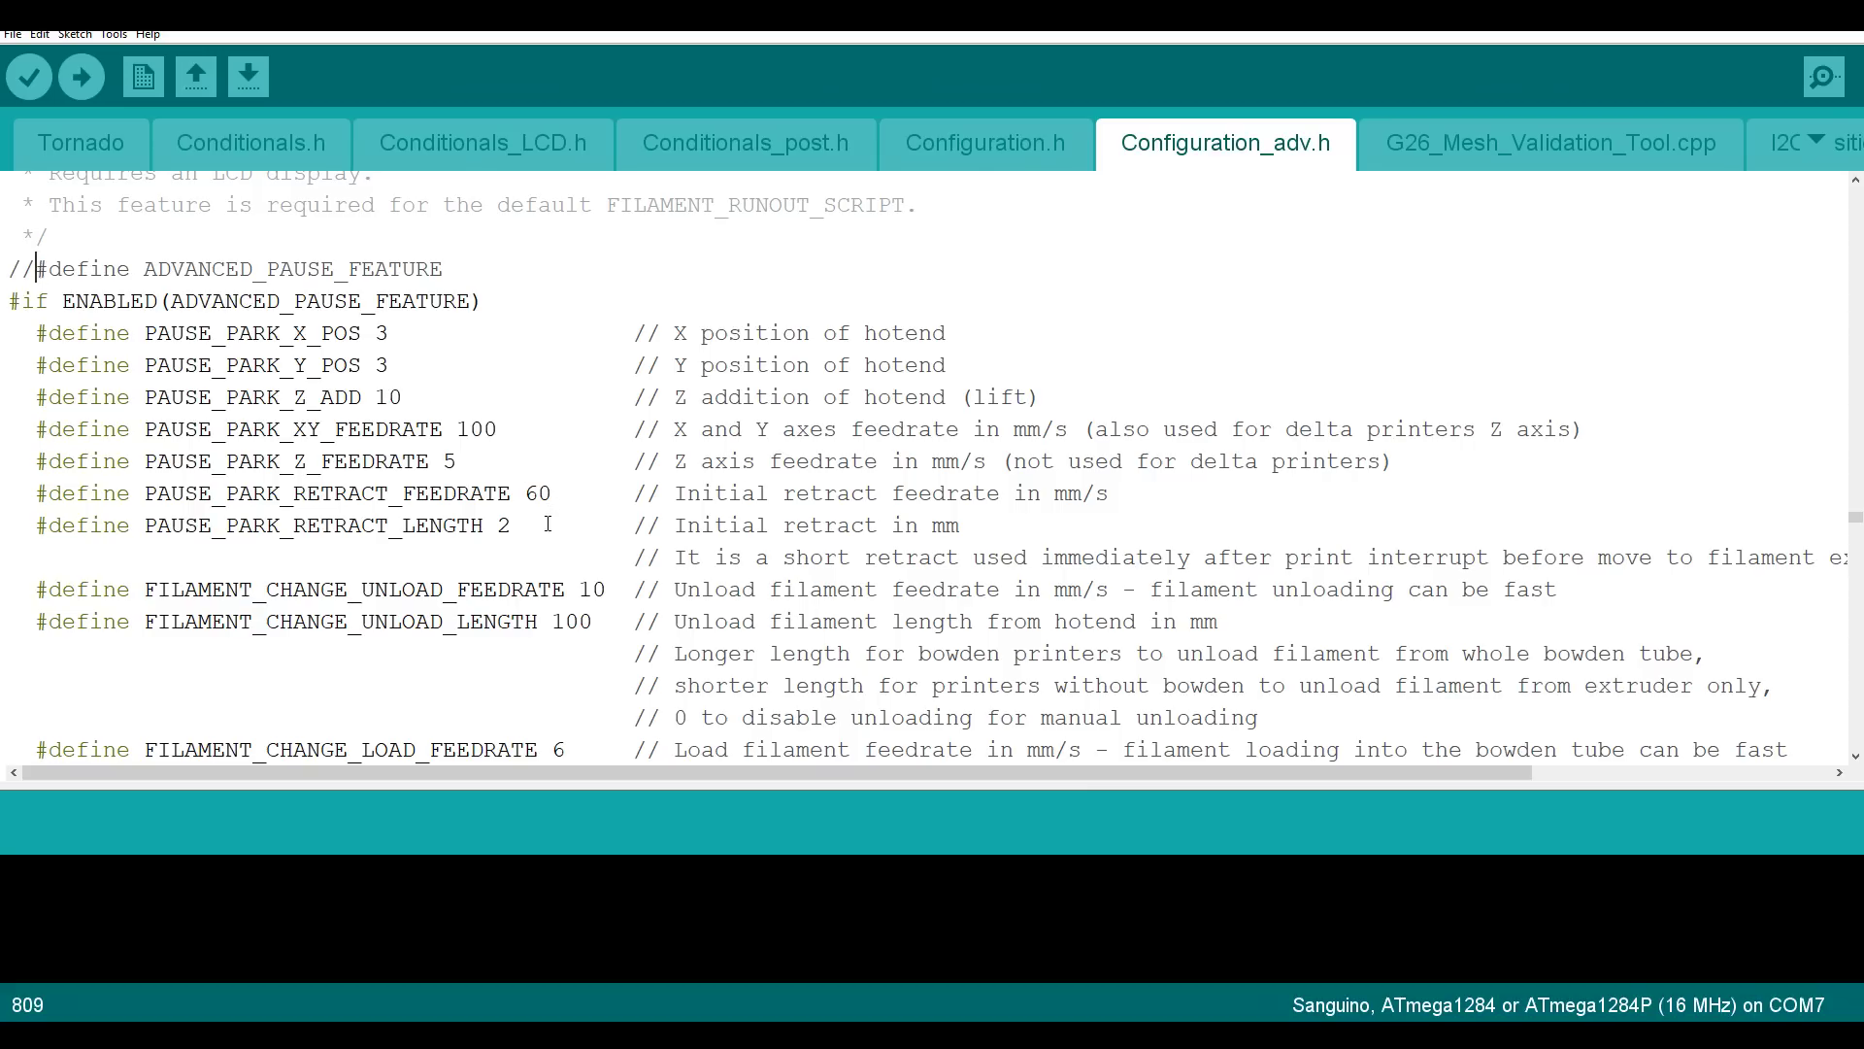
key(BackSpace)
key(BackSpace)
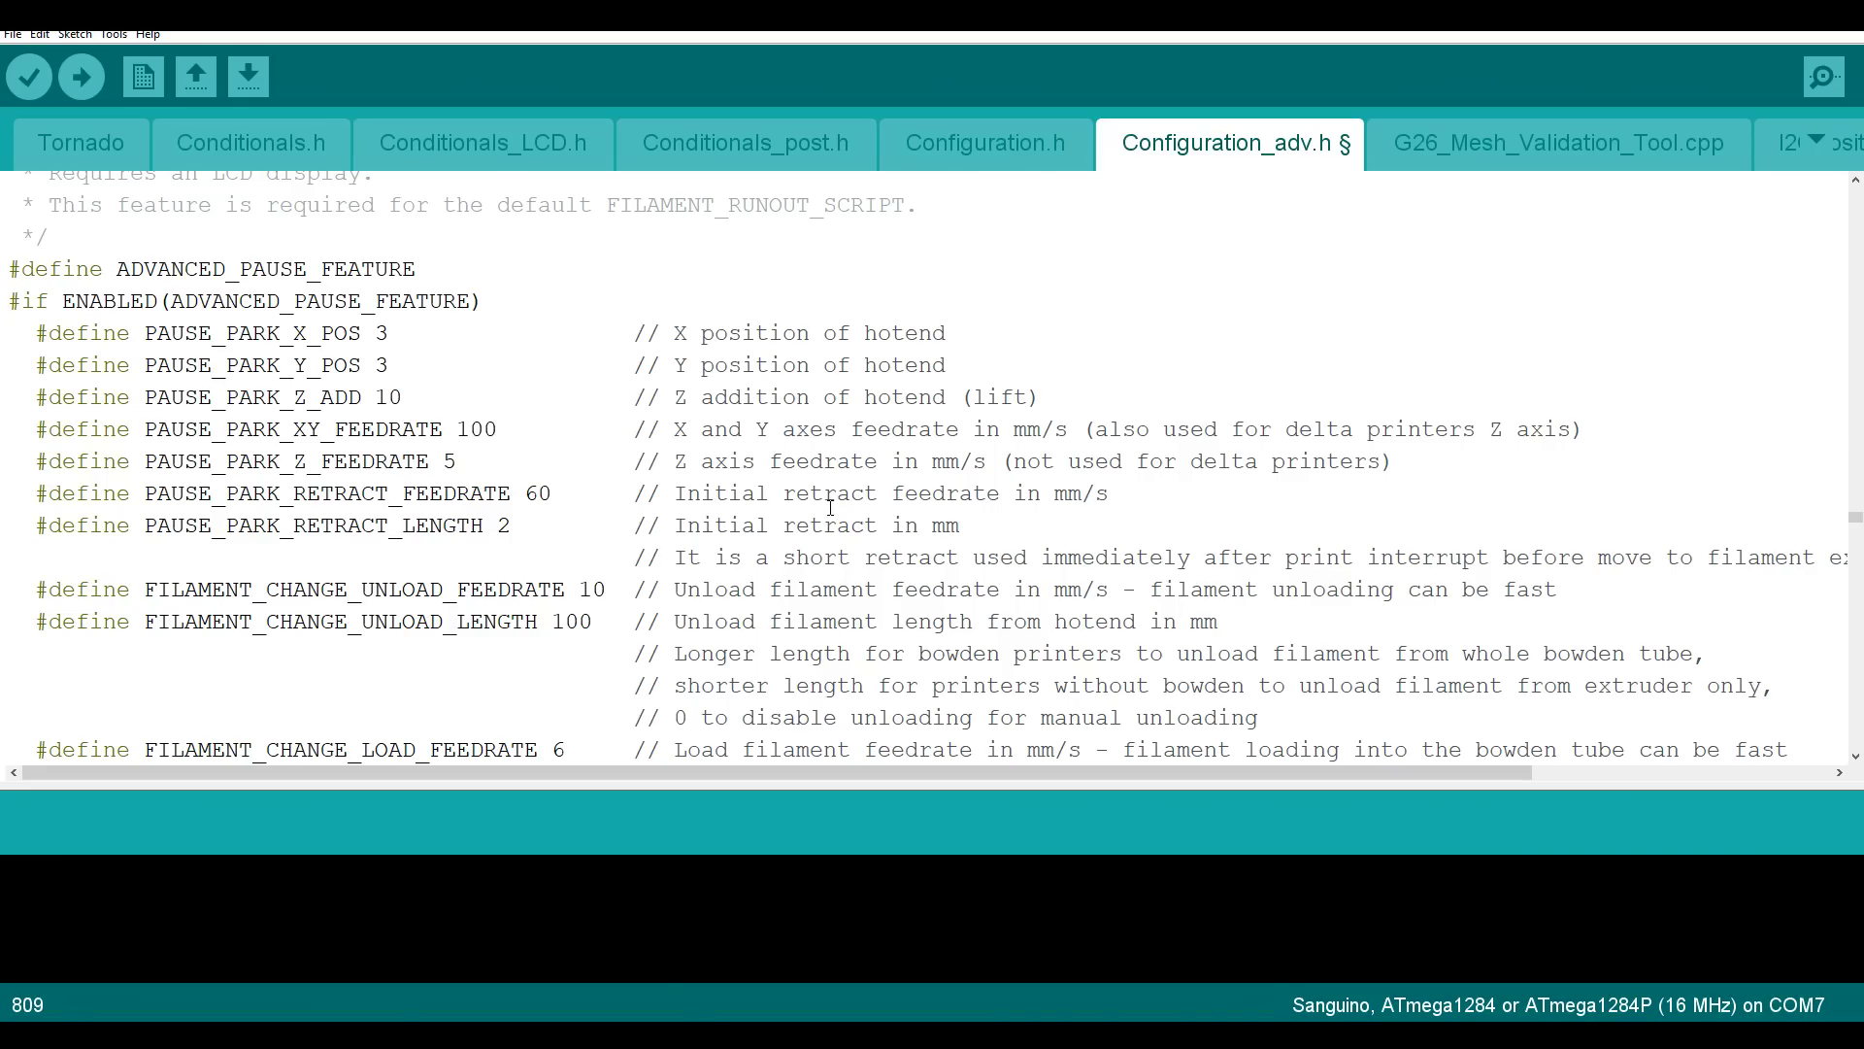
Set both FILAMENT_CHANGE_UNLOAD_LENGTH and FILAMENT_CHANGE_LOAD_LENGTH to 500.
click(783, 495)
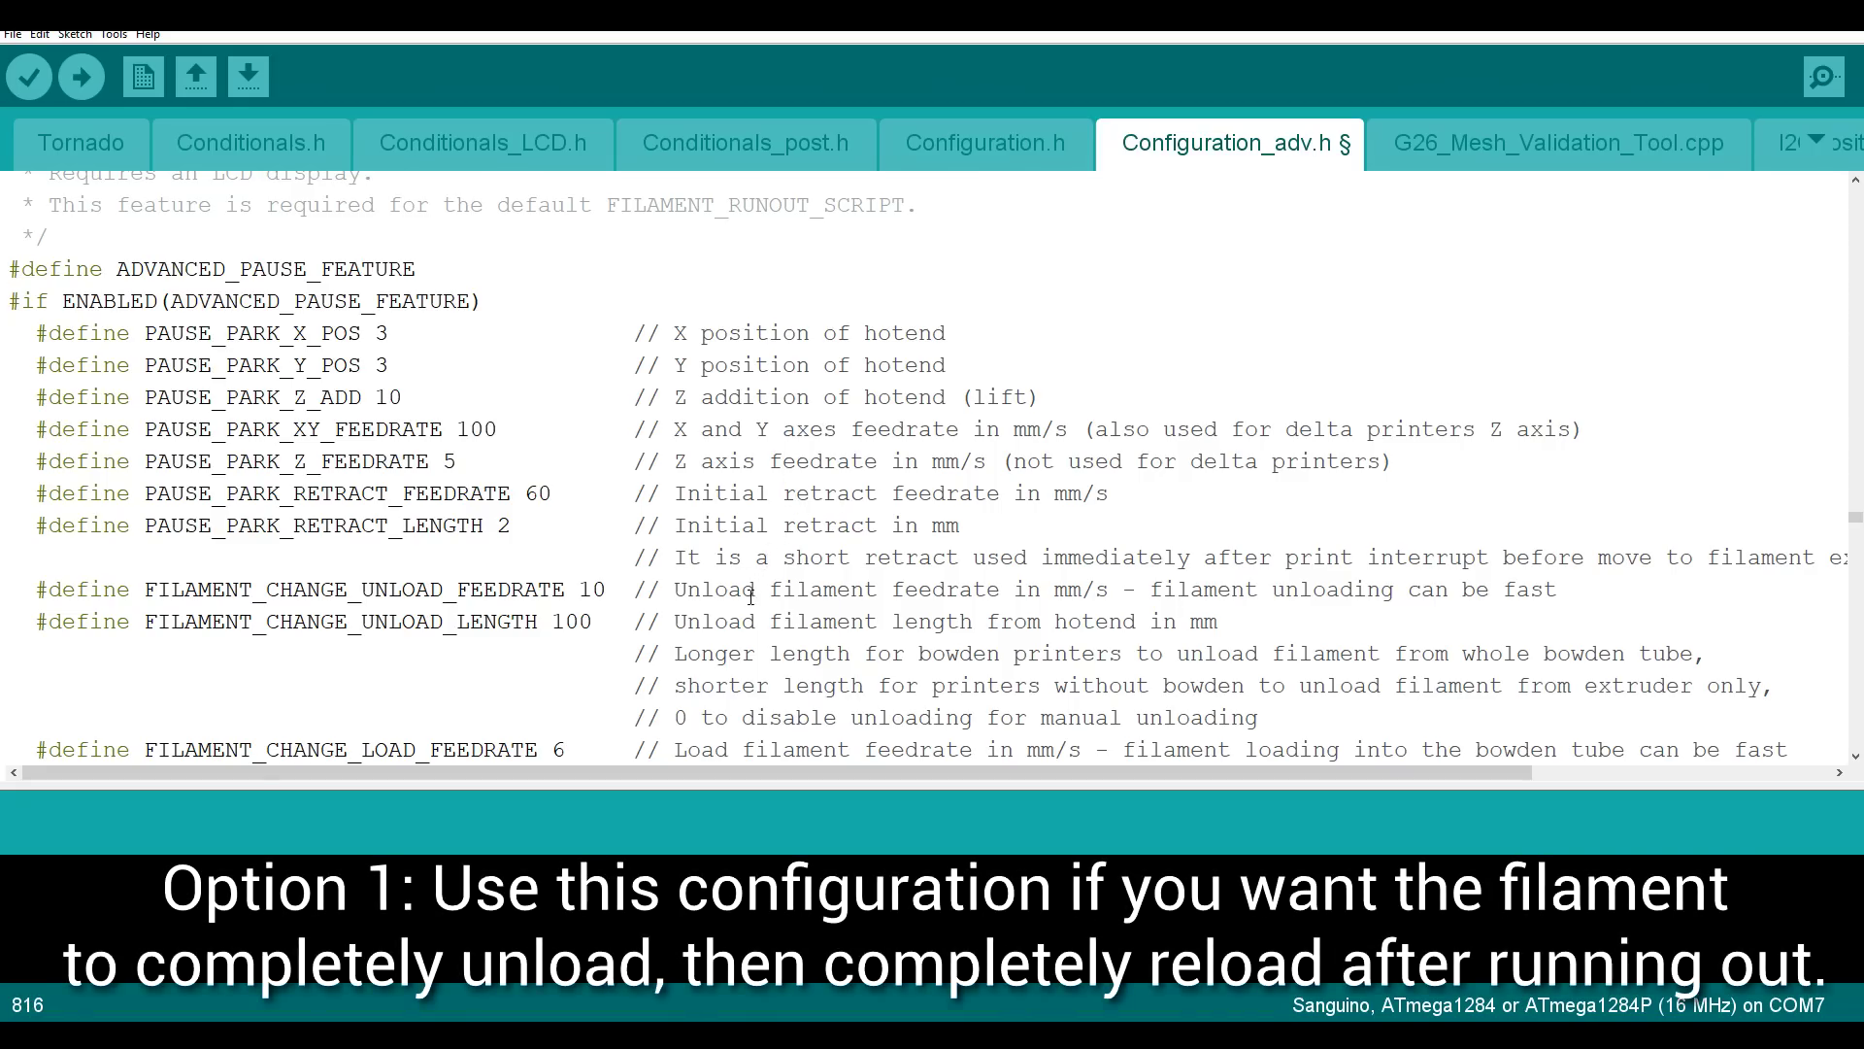
scroll(751, 596, down, 3)
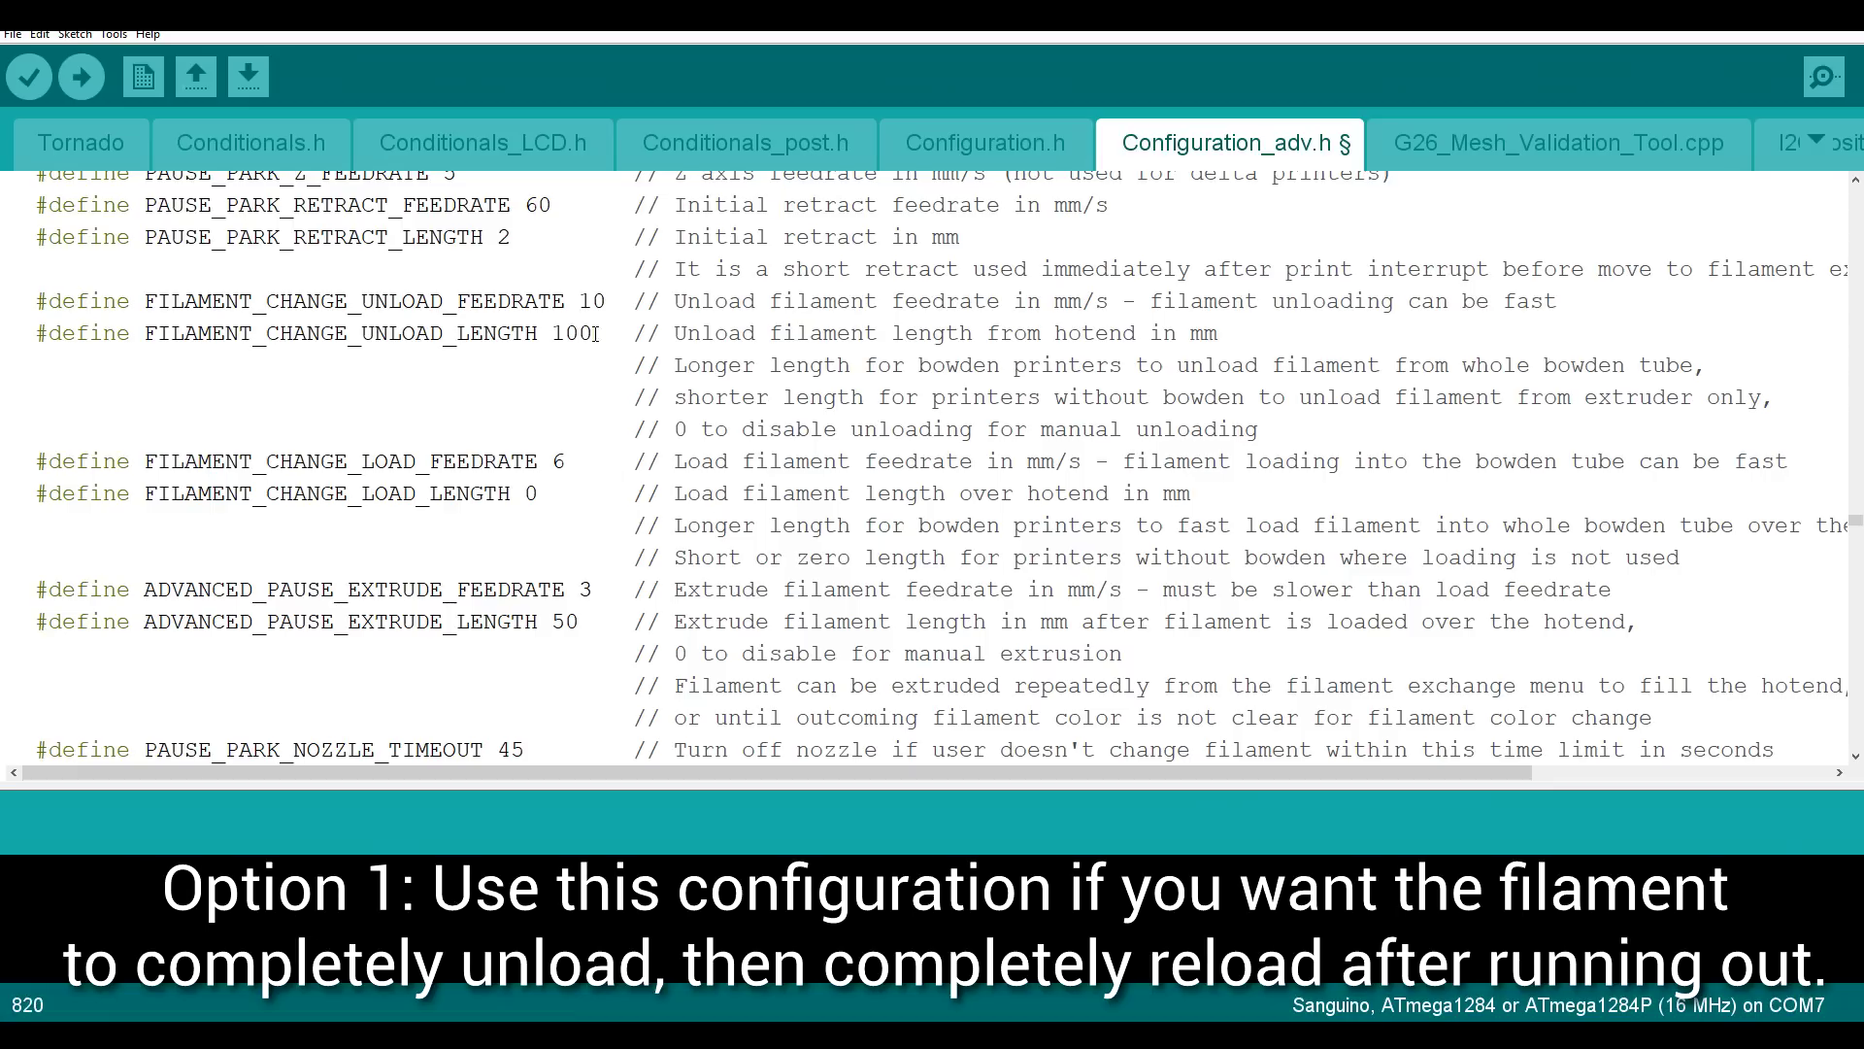
drag(594, 333, 551, 333)
text(500)
scroll(680, 437, down, 1)
scroll(531, 492, up, 1)
text(50)
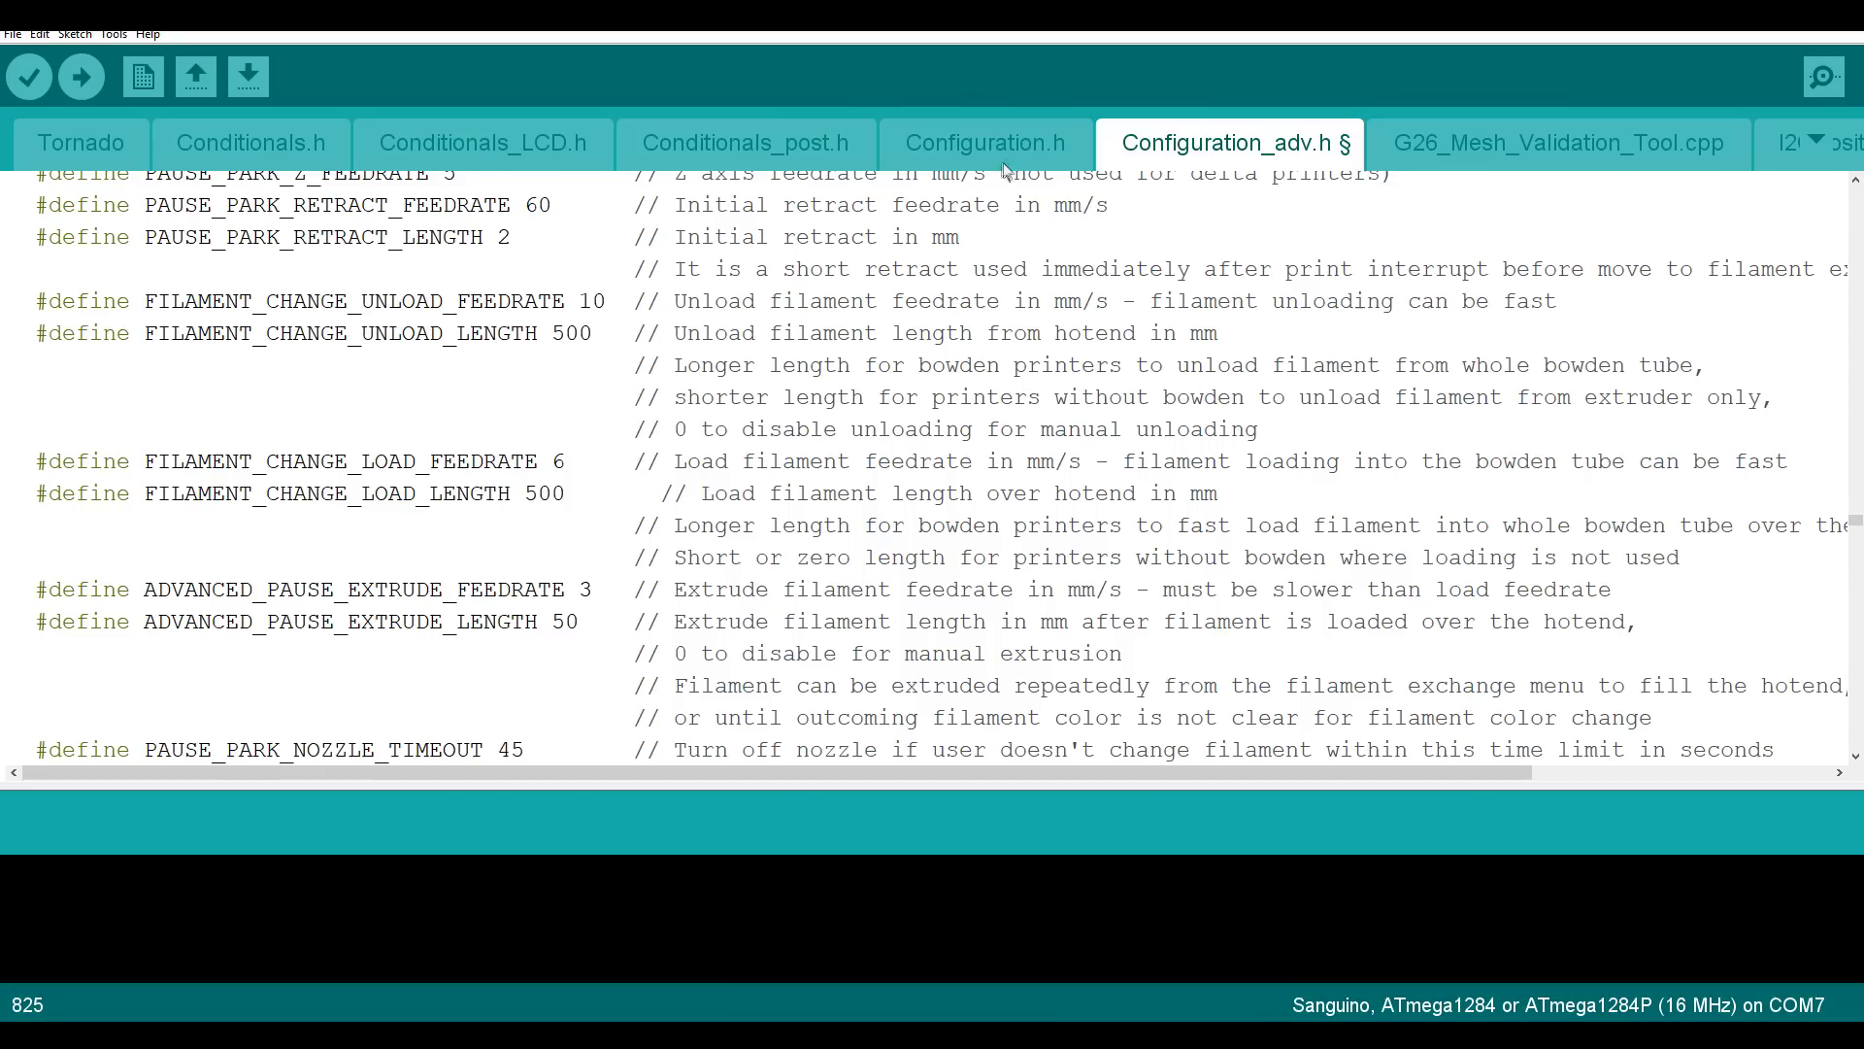
Search Configuration.h for maxlength and set EXTRUDE_MAXLENGTH to 500.
click(974, 146)
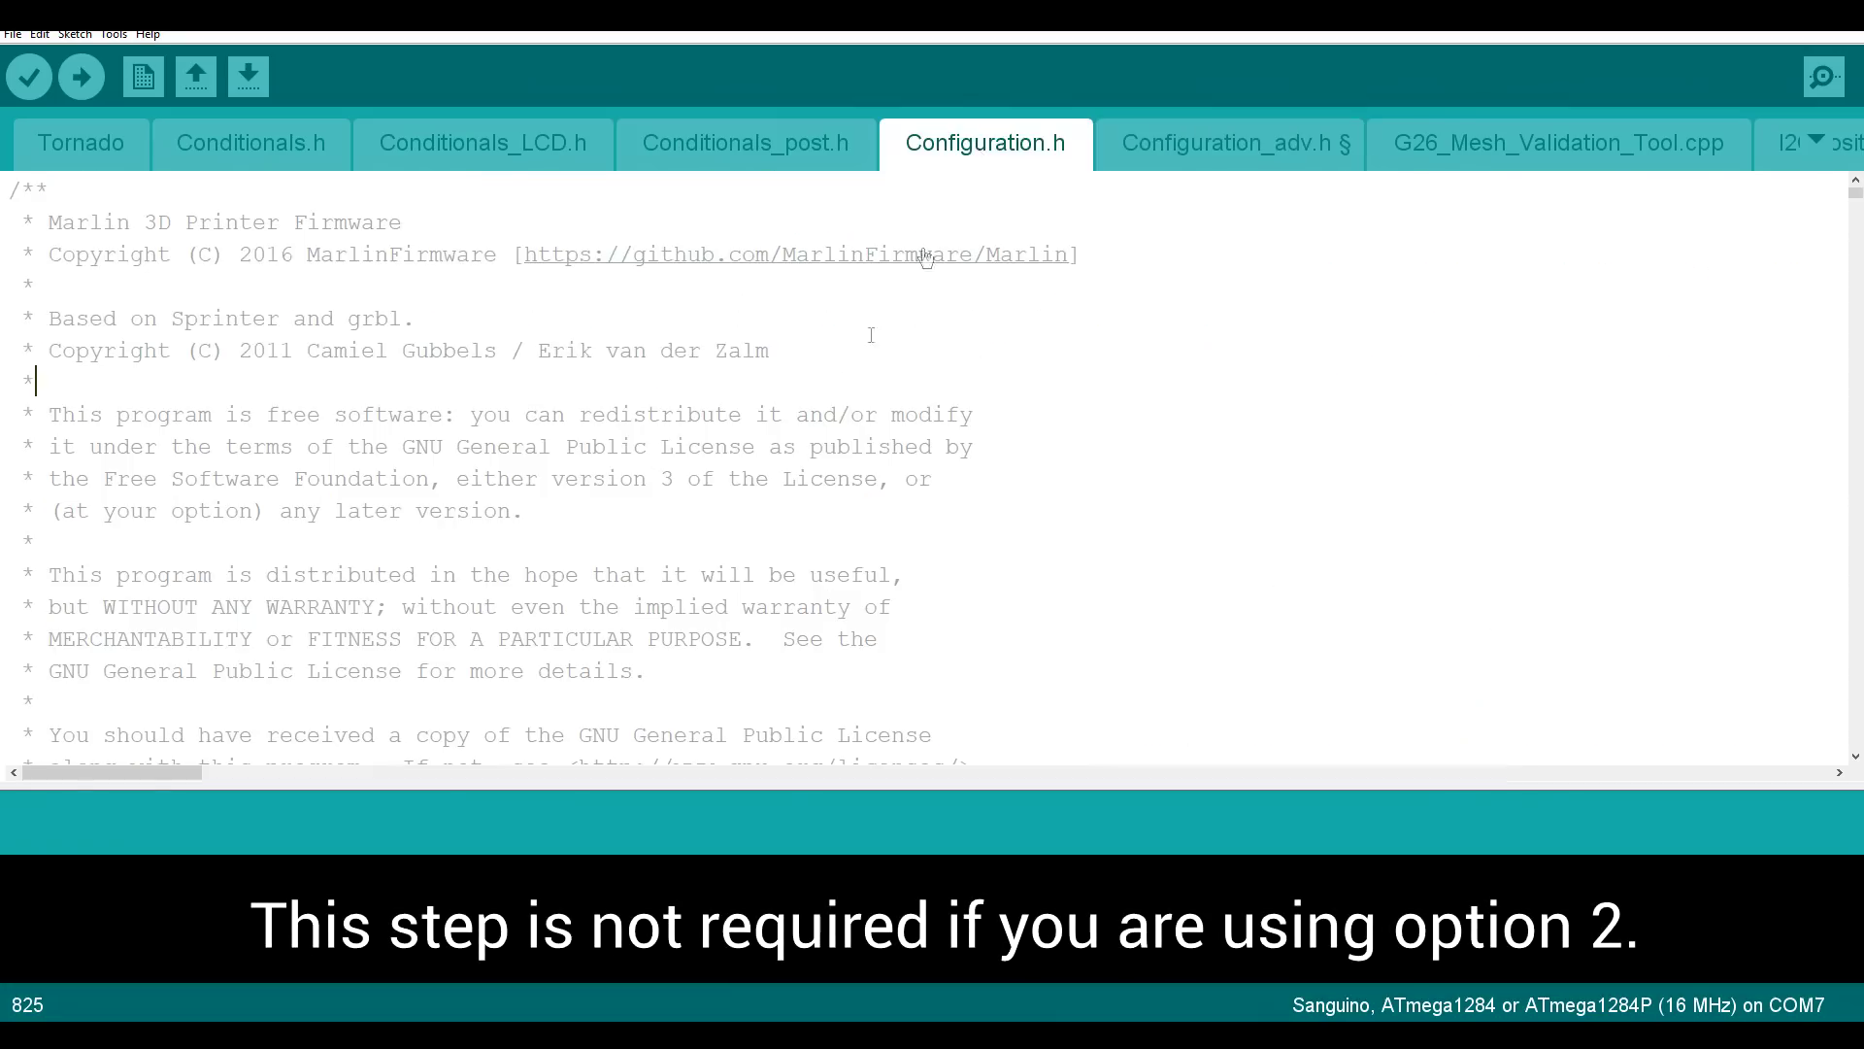
key(ctrl+f)
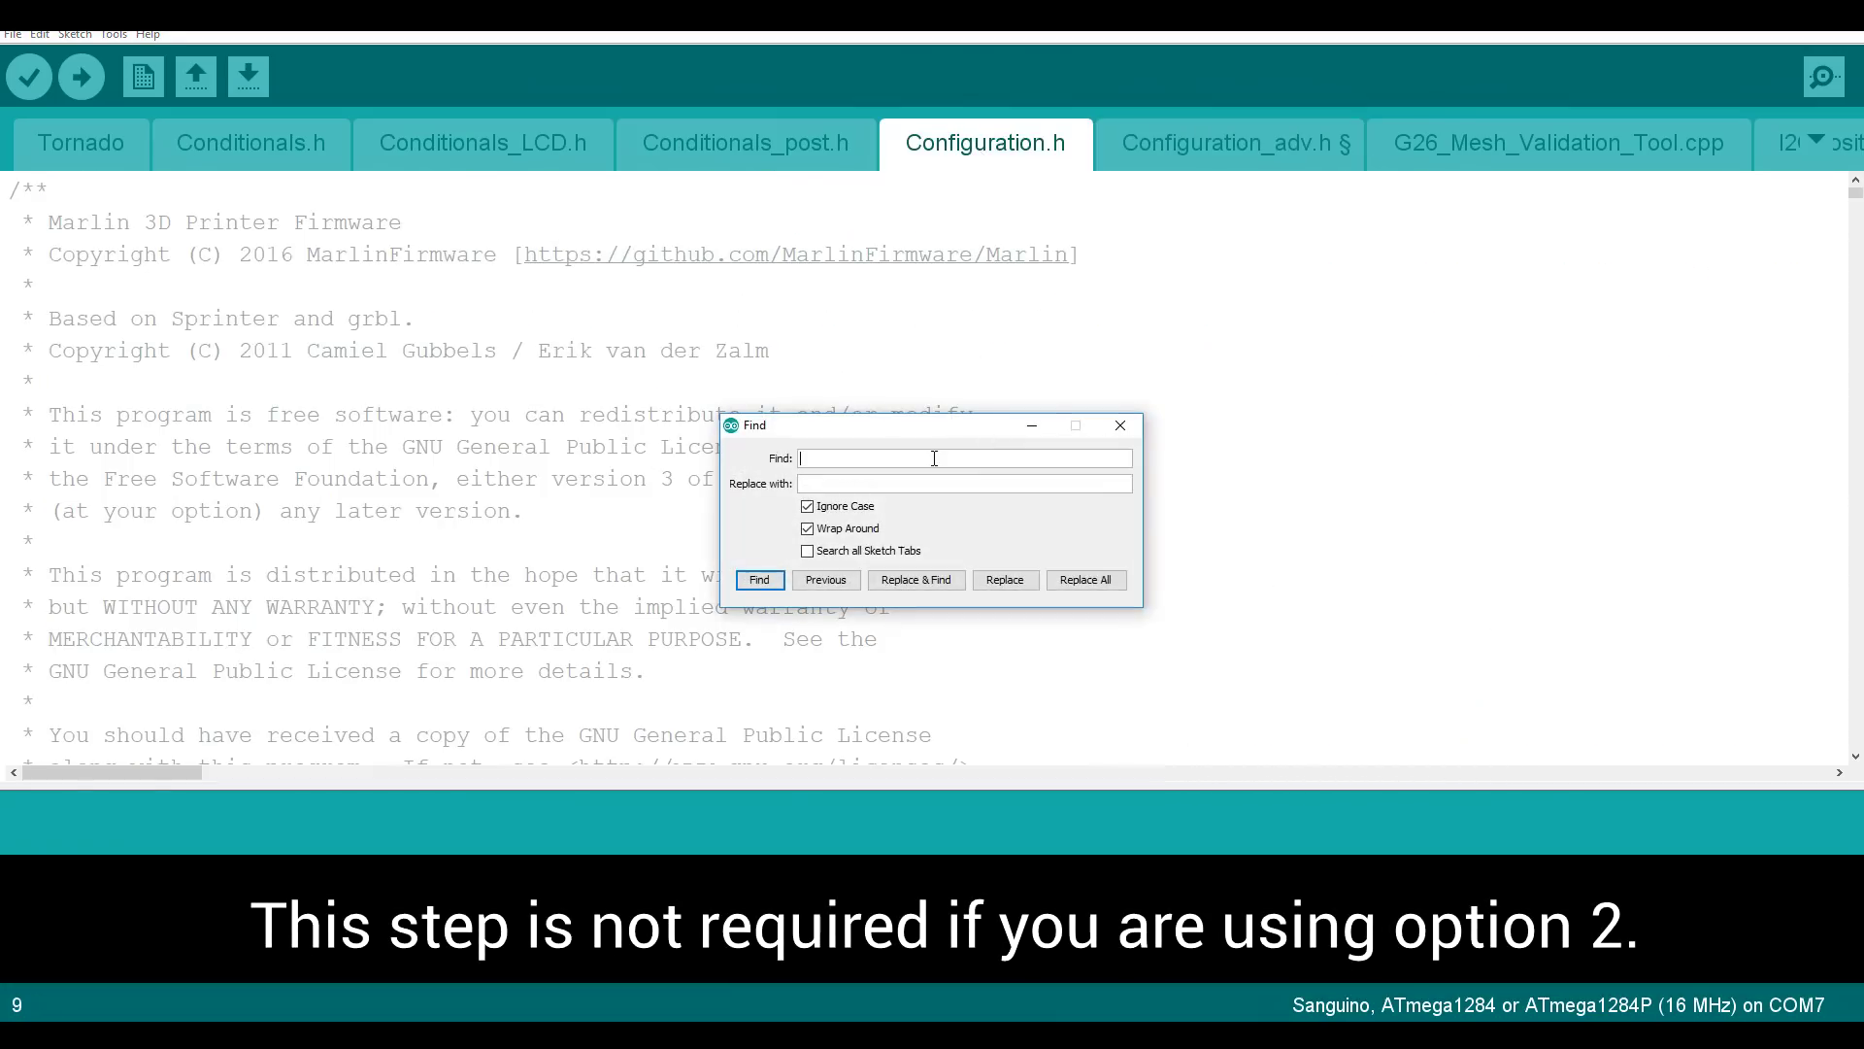
text(maxlength)
key(Return)
key(Return)
key(Escape)
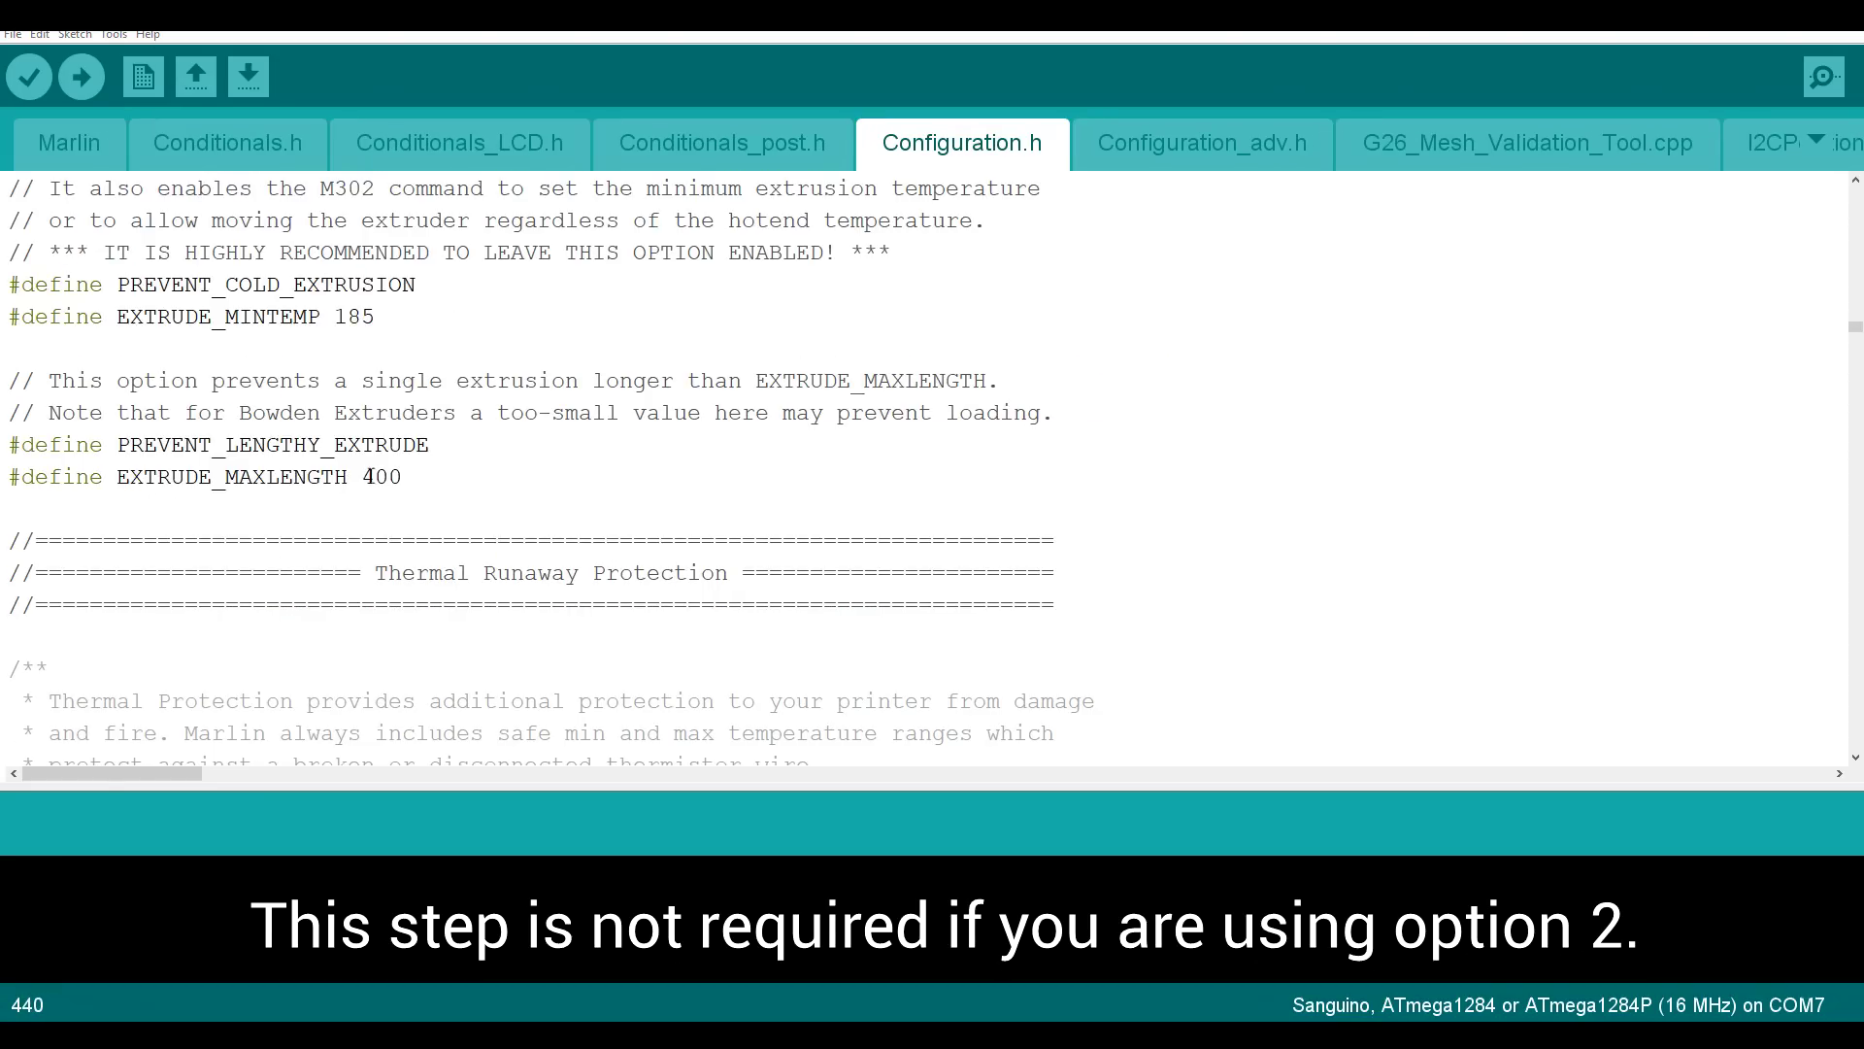
drag(401, 477, 363, 477)
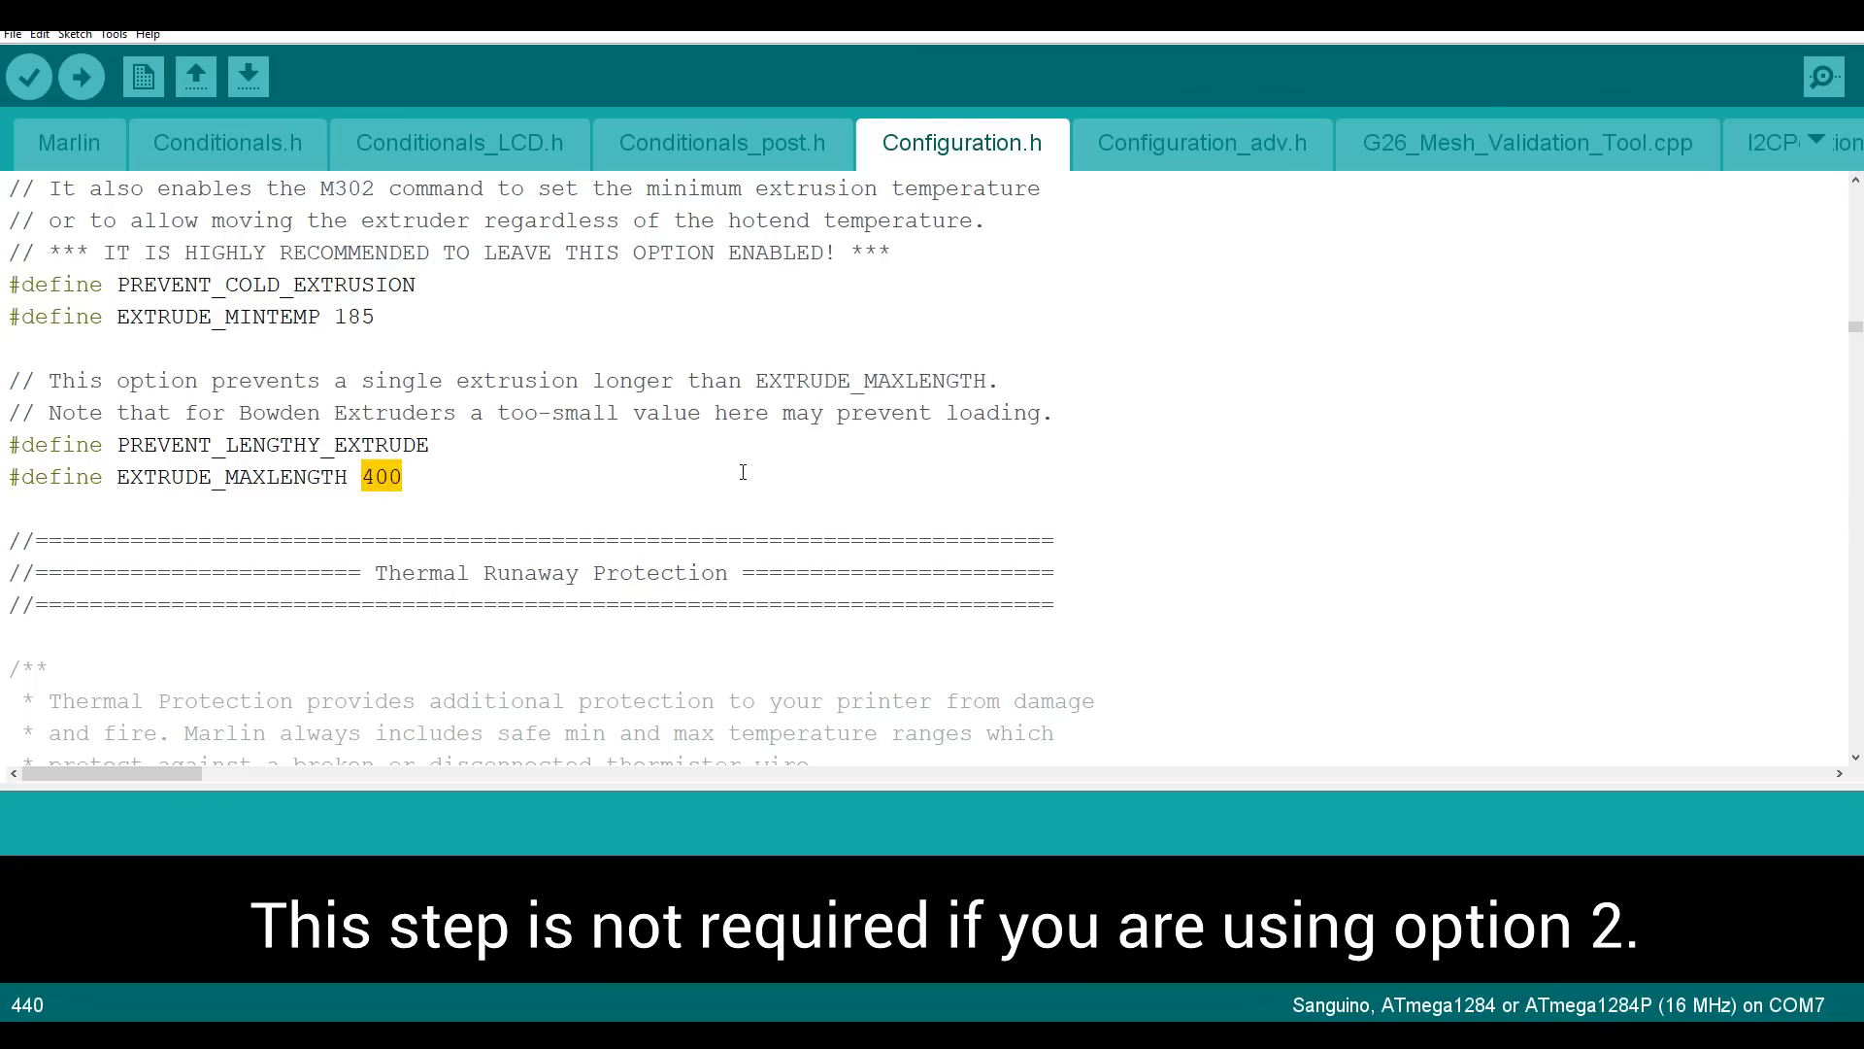
text(501)
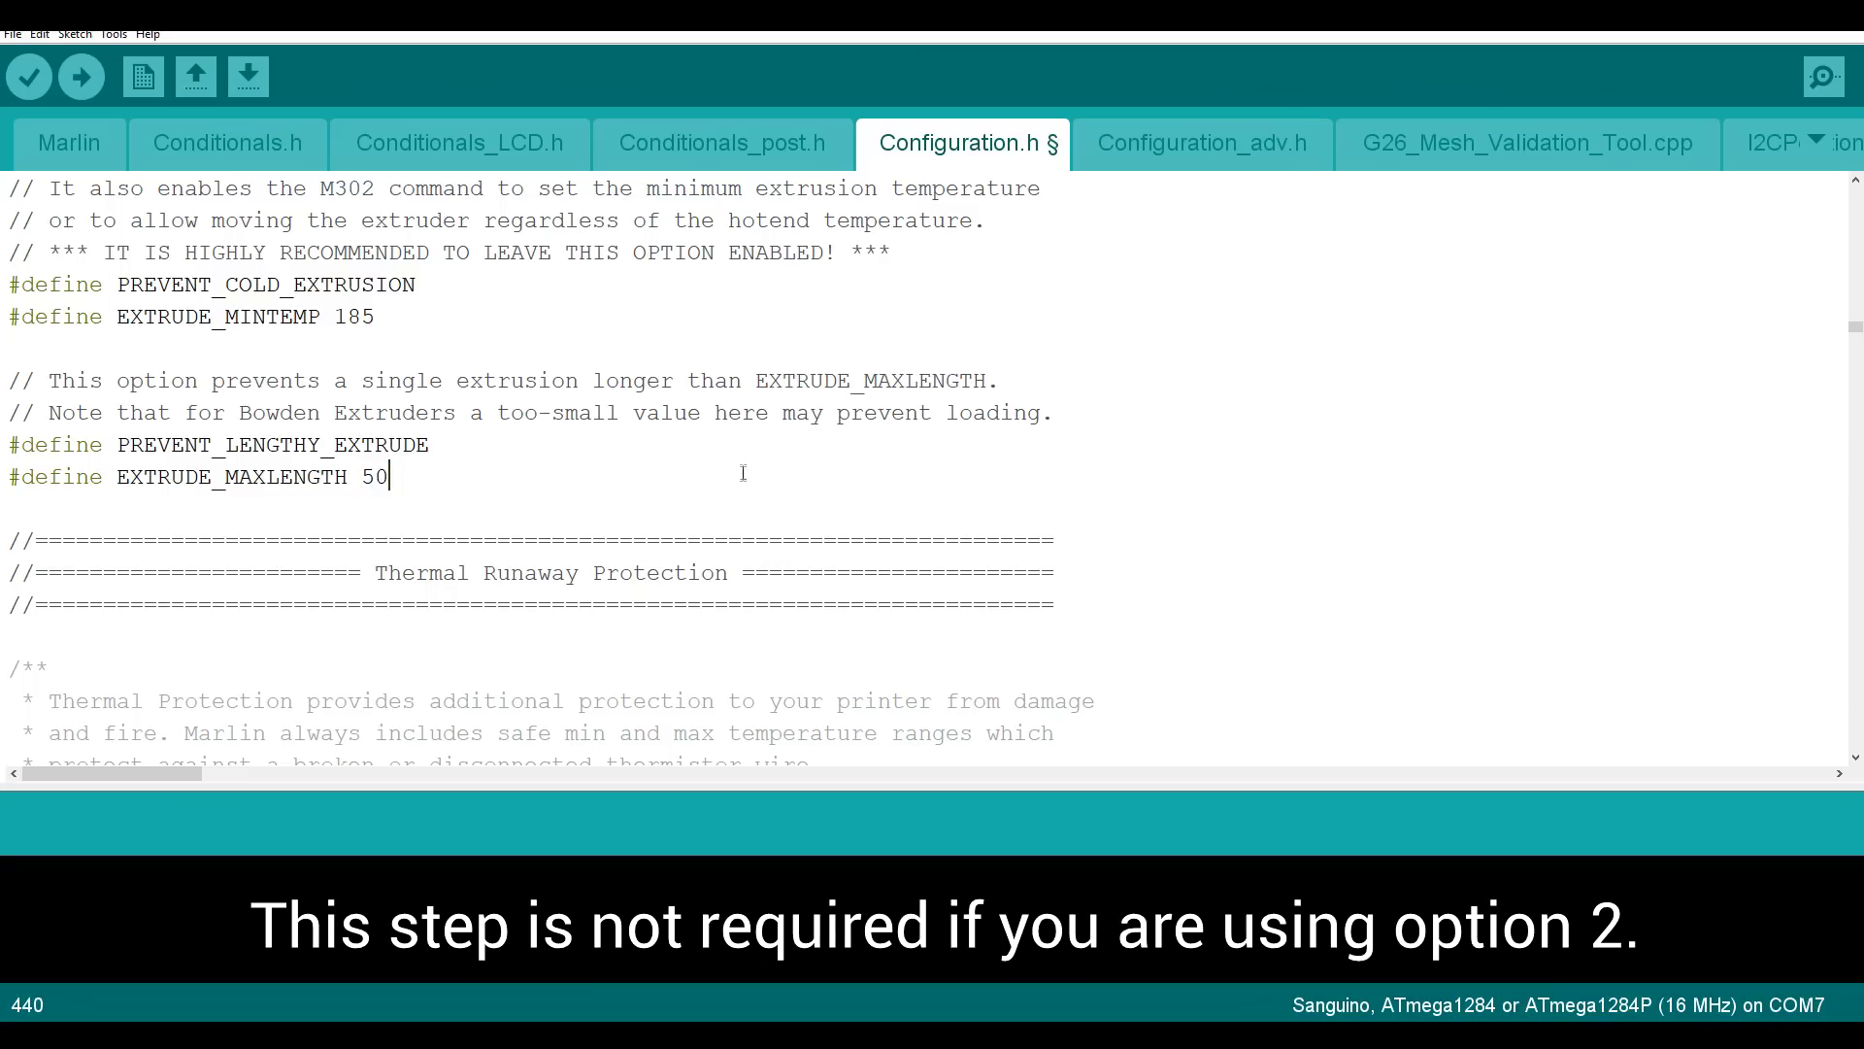
click(637, 460)
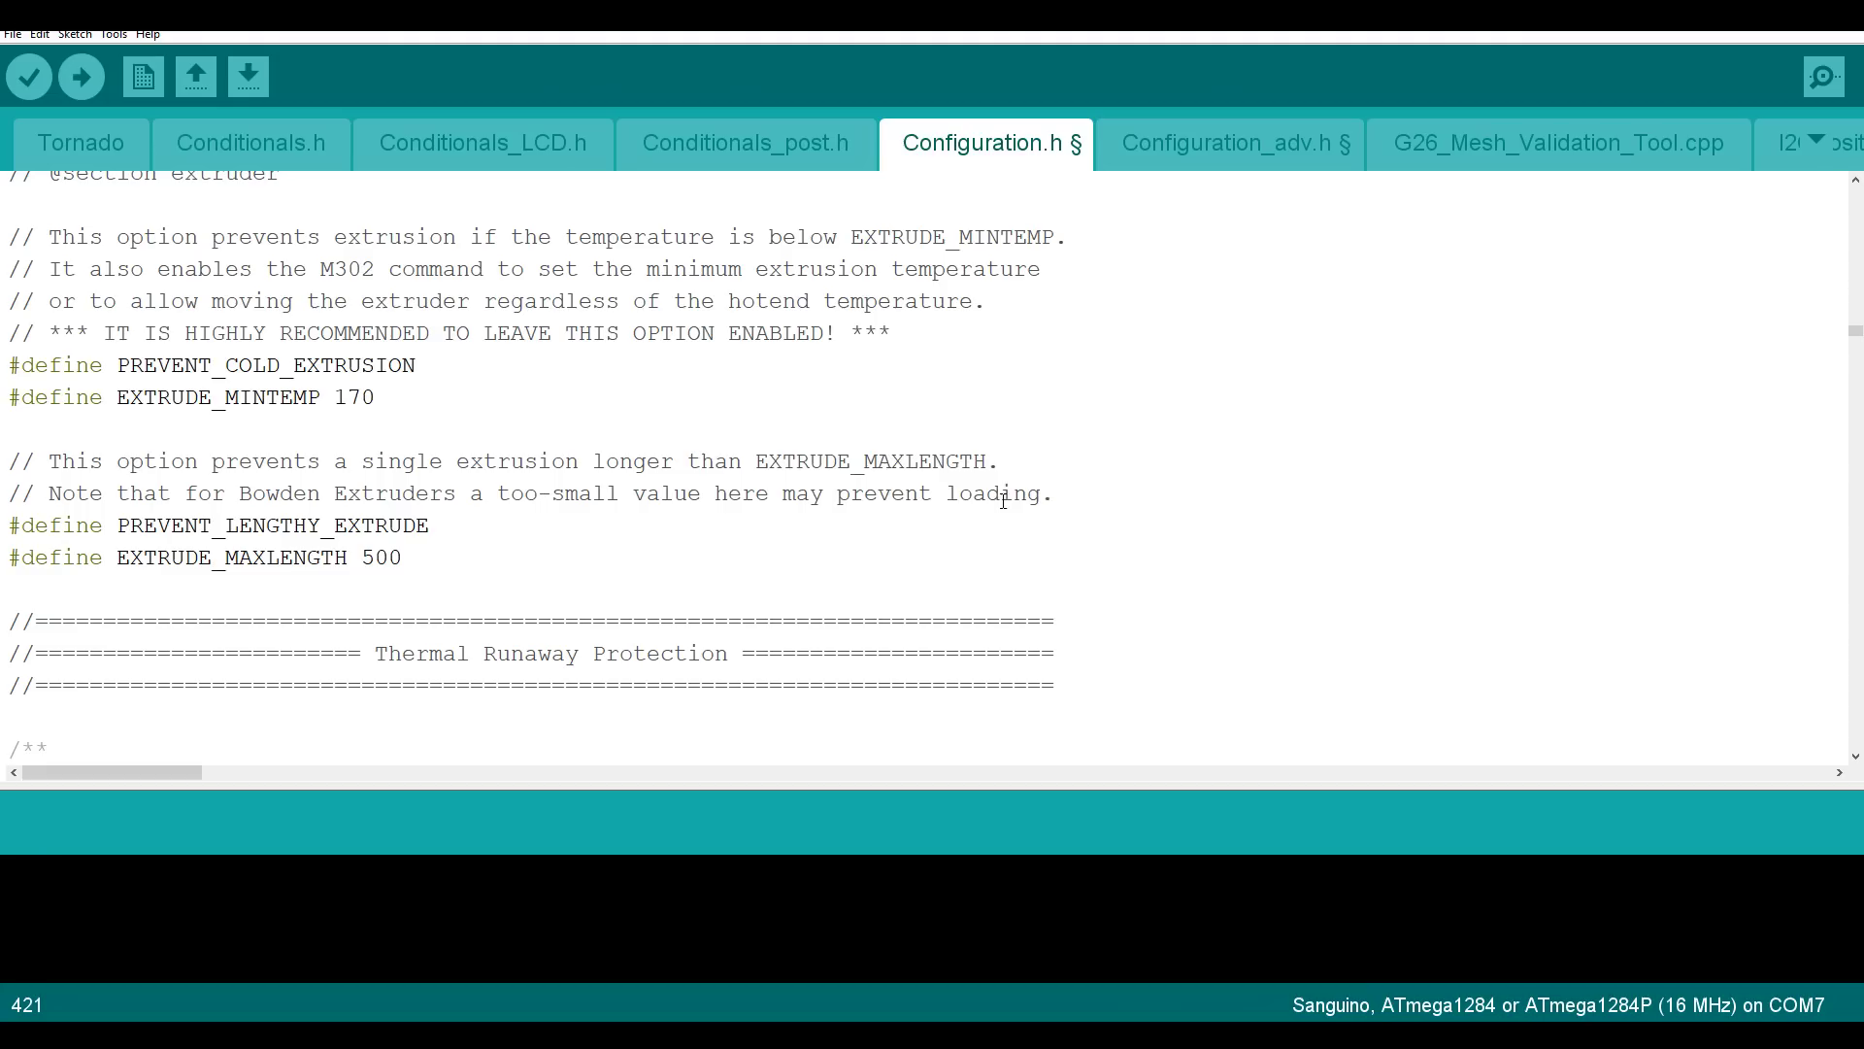
Find the nozzle park section in Configuration.h and uncomment the NOZZLE_PARK_FEATURE define.
key(ctrl+f)
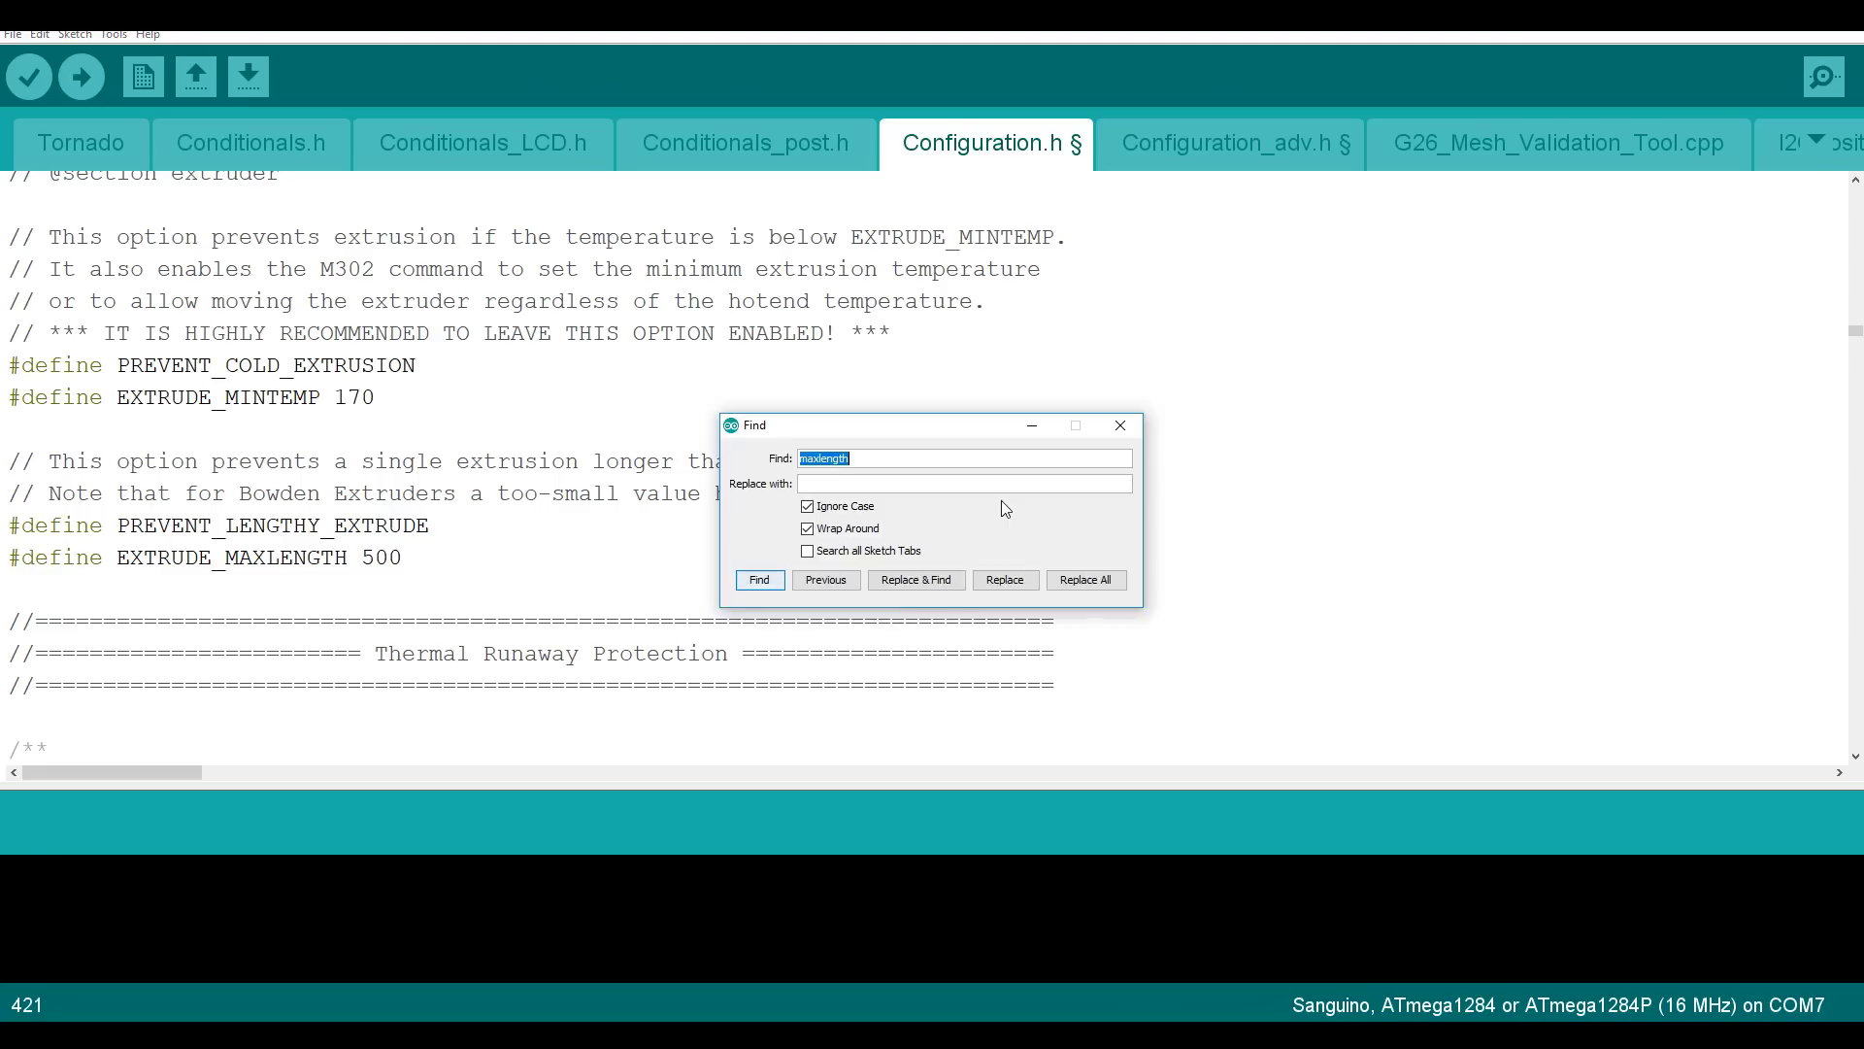
text(nozzle)
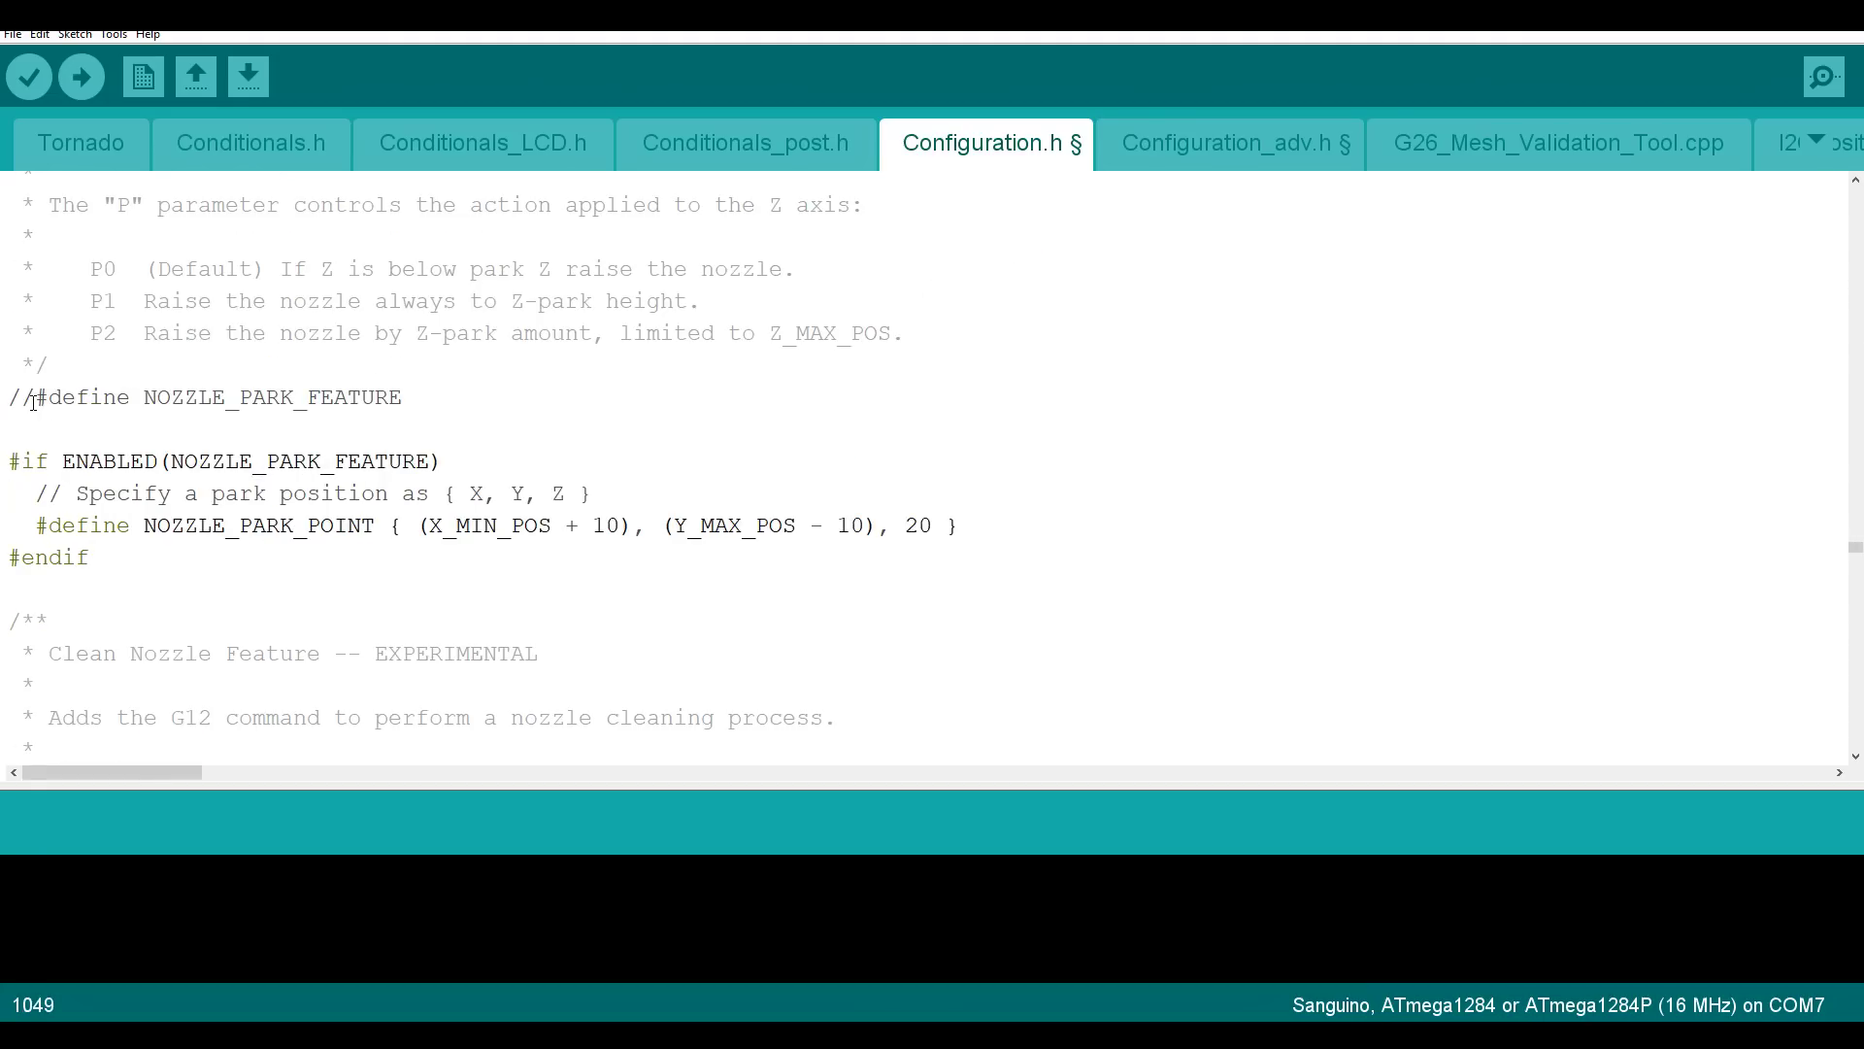
click(33, 402)
key(BackSpace)
key(BackSpace)
click(269, 428)
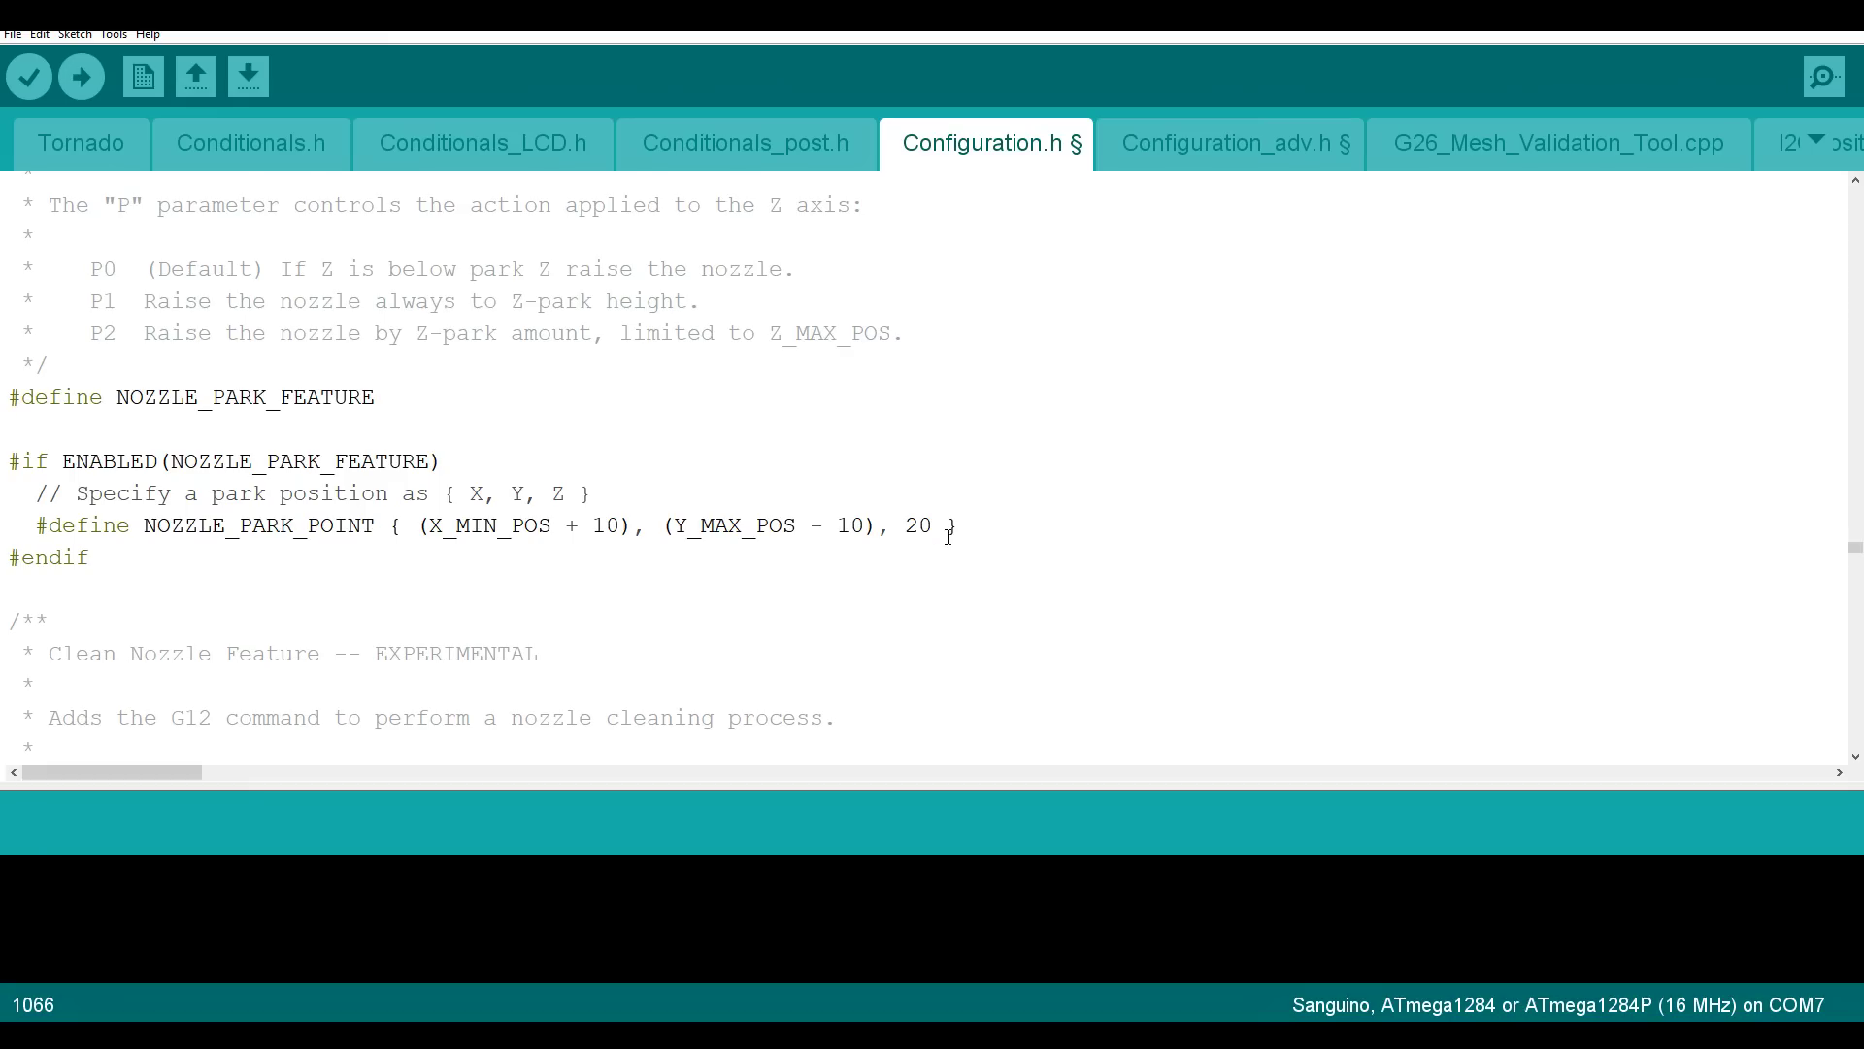
Find the filament runout sensor section in Configuration.h and uncomment the FILAMENT_RUNOUT_SENSOR define.
key(ctrl+f)
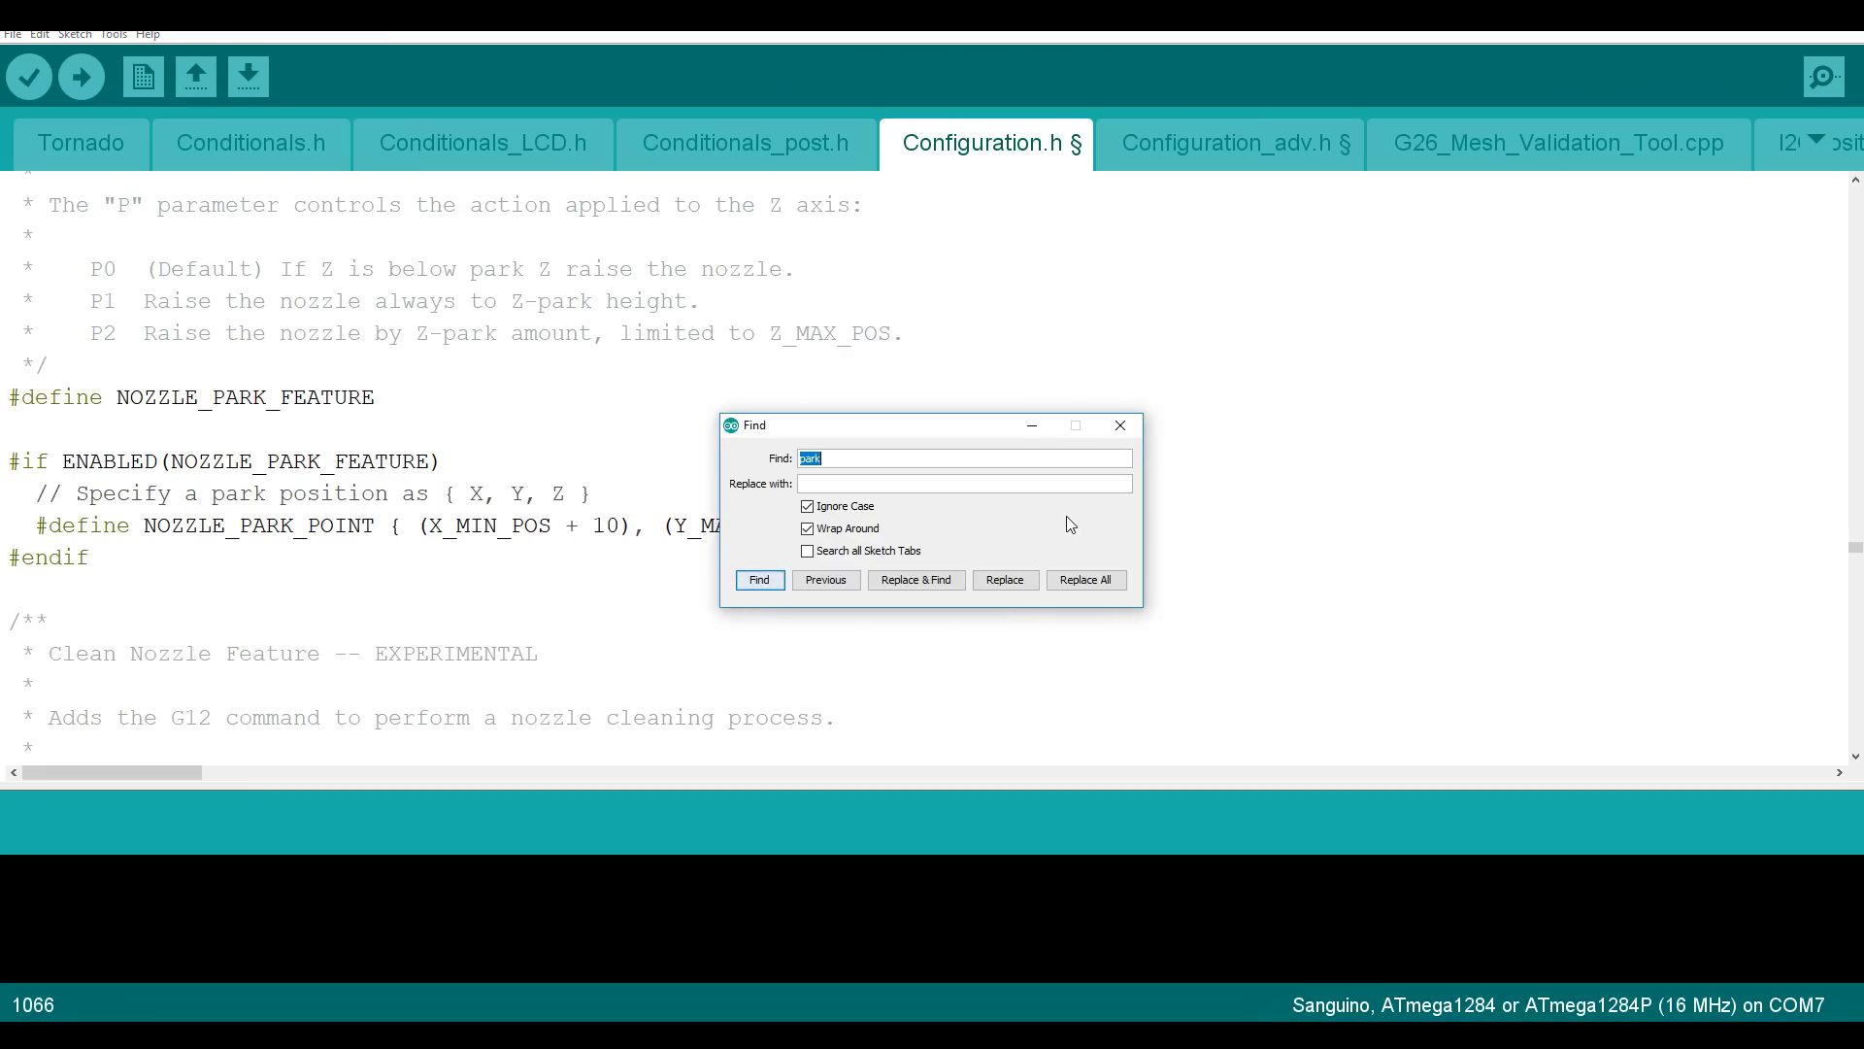
text(runo)
key(Return)
click(134, 412)
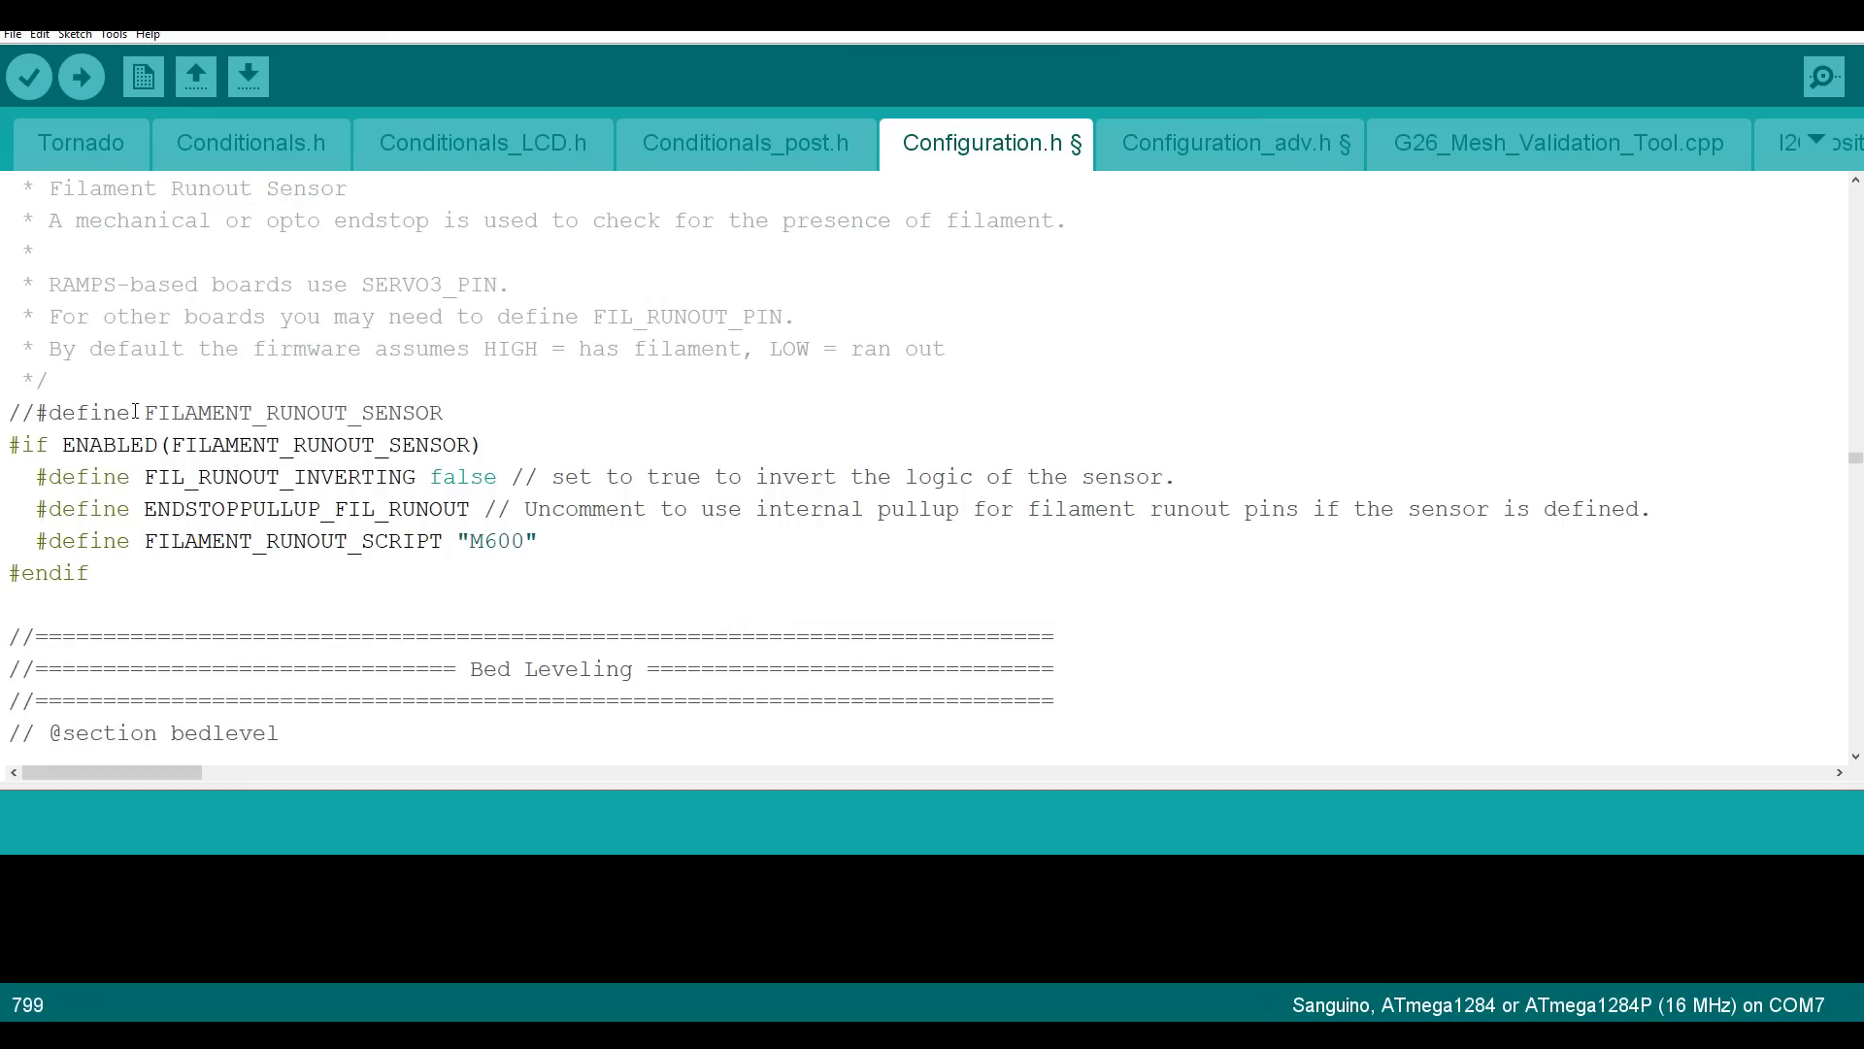
click(36, 413)
key(BackSpace)
key(BackSpace)
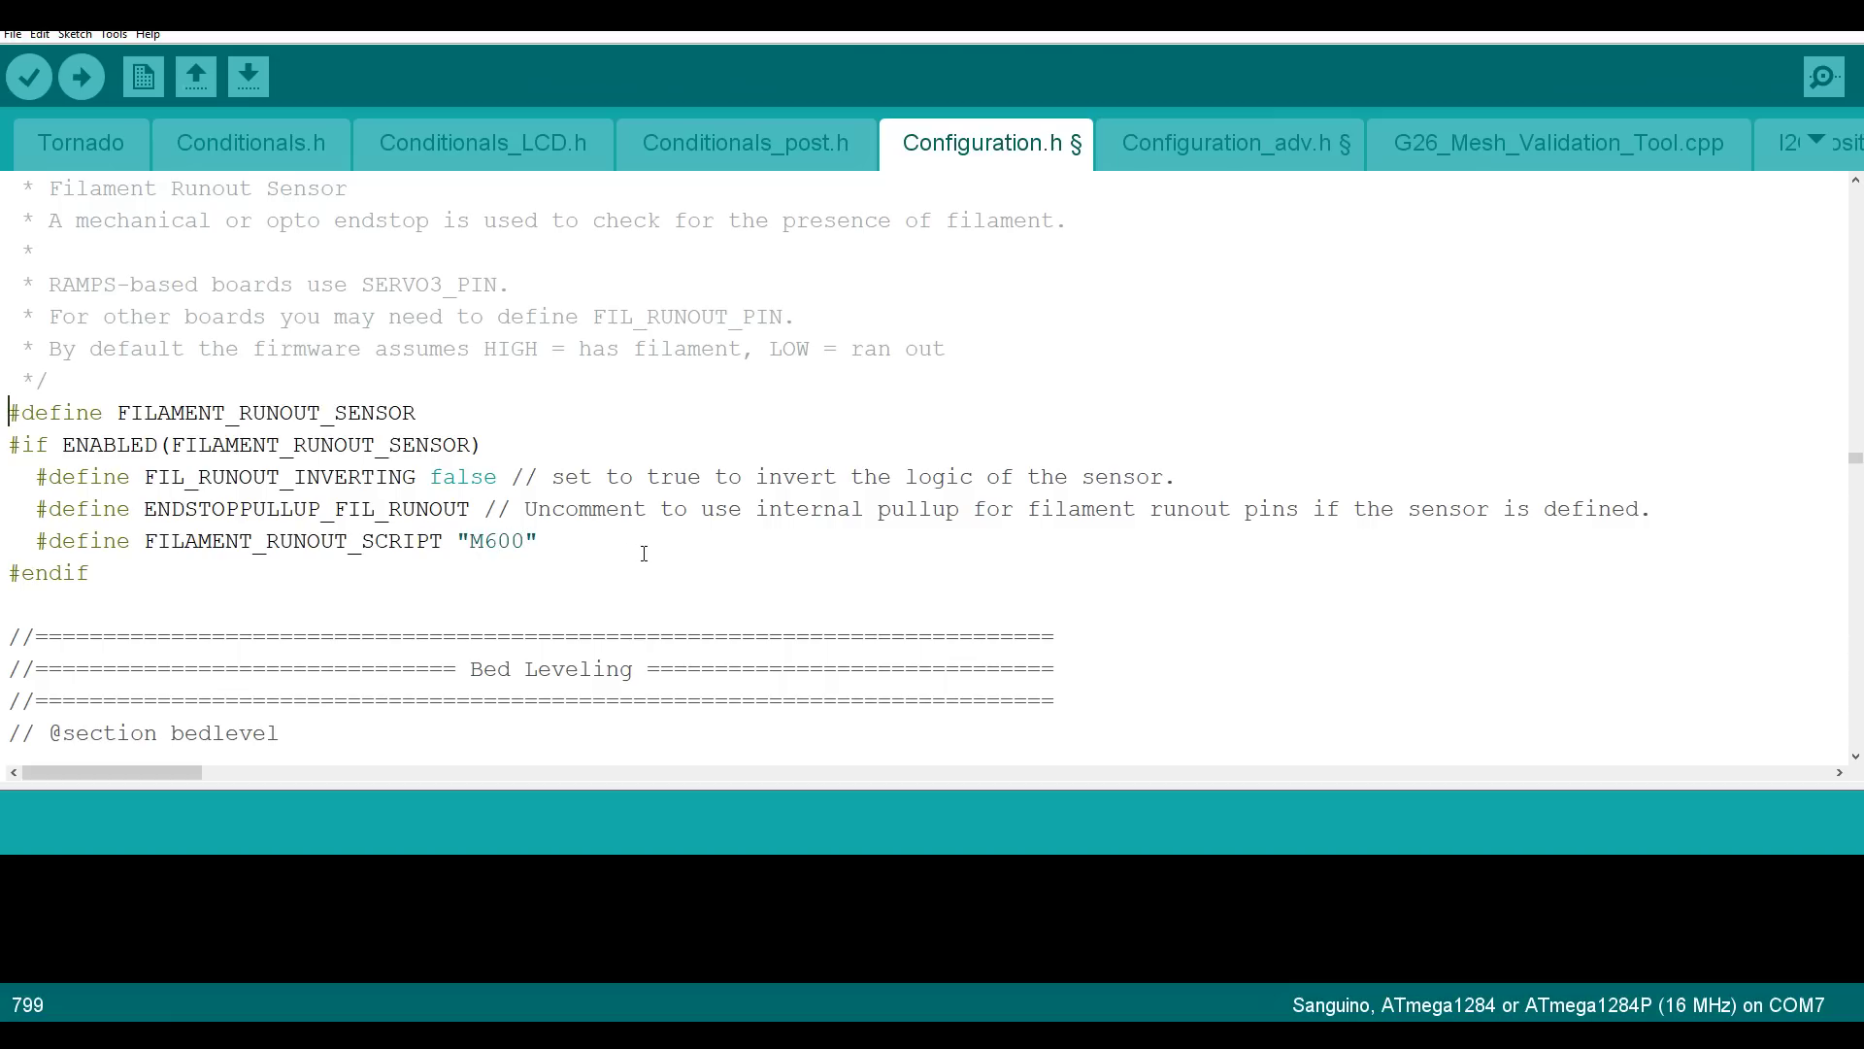
click(560, 541)
click(39, 509)
click(766, 552)
Open pins_RAMPS.h and search for runout to locate the FIL_RUNOUT_PIN definition.
click(1814, 139)
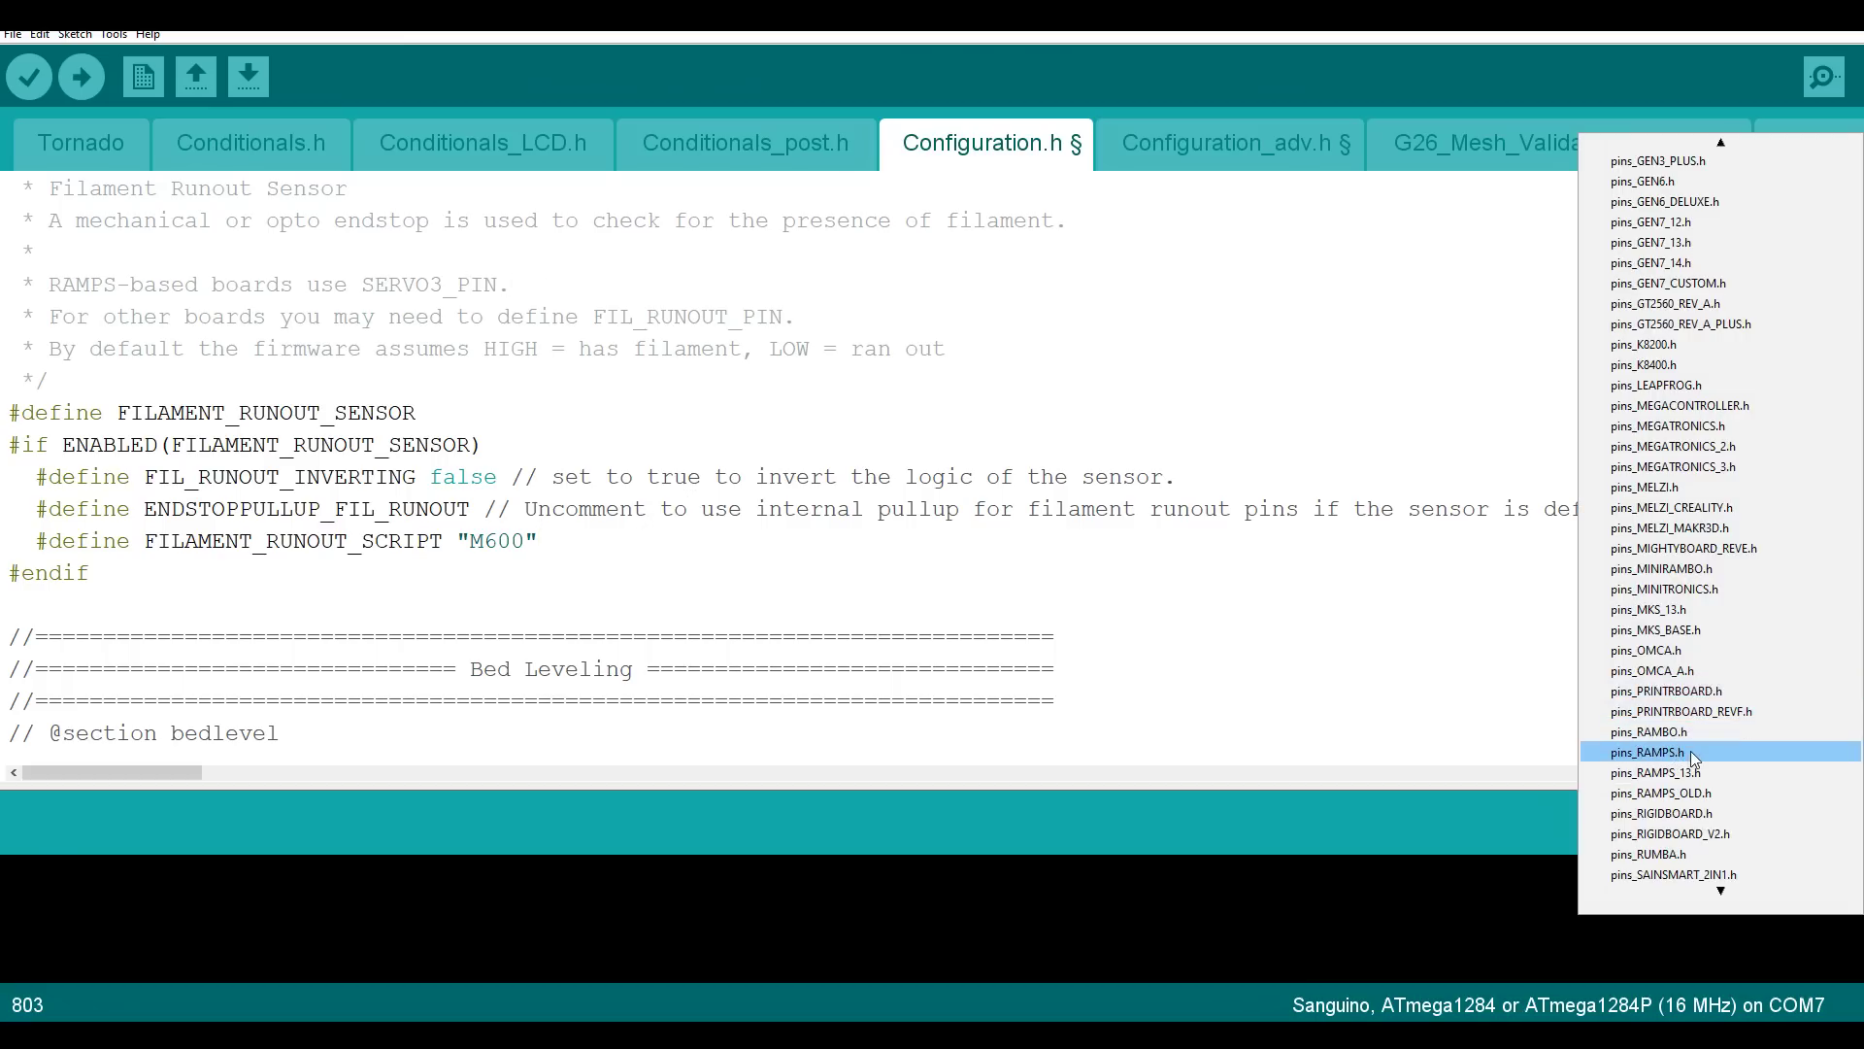
click(1691, 752)
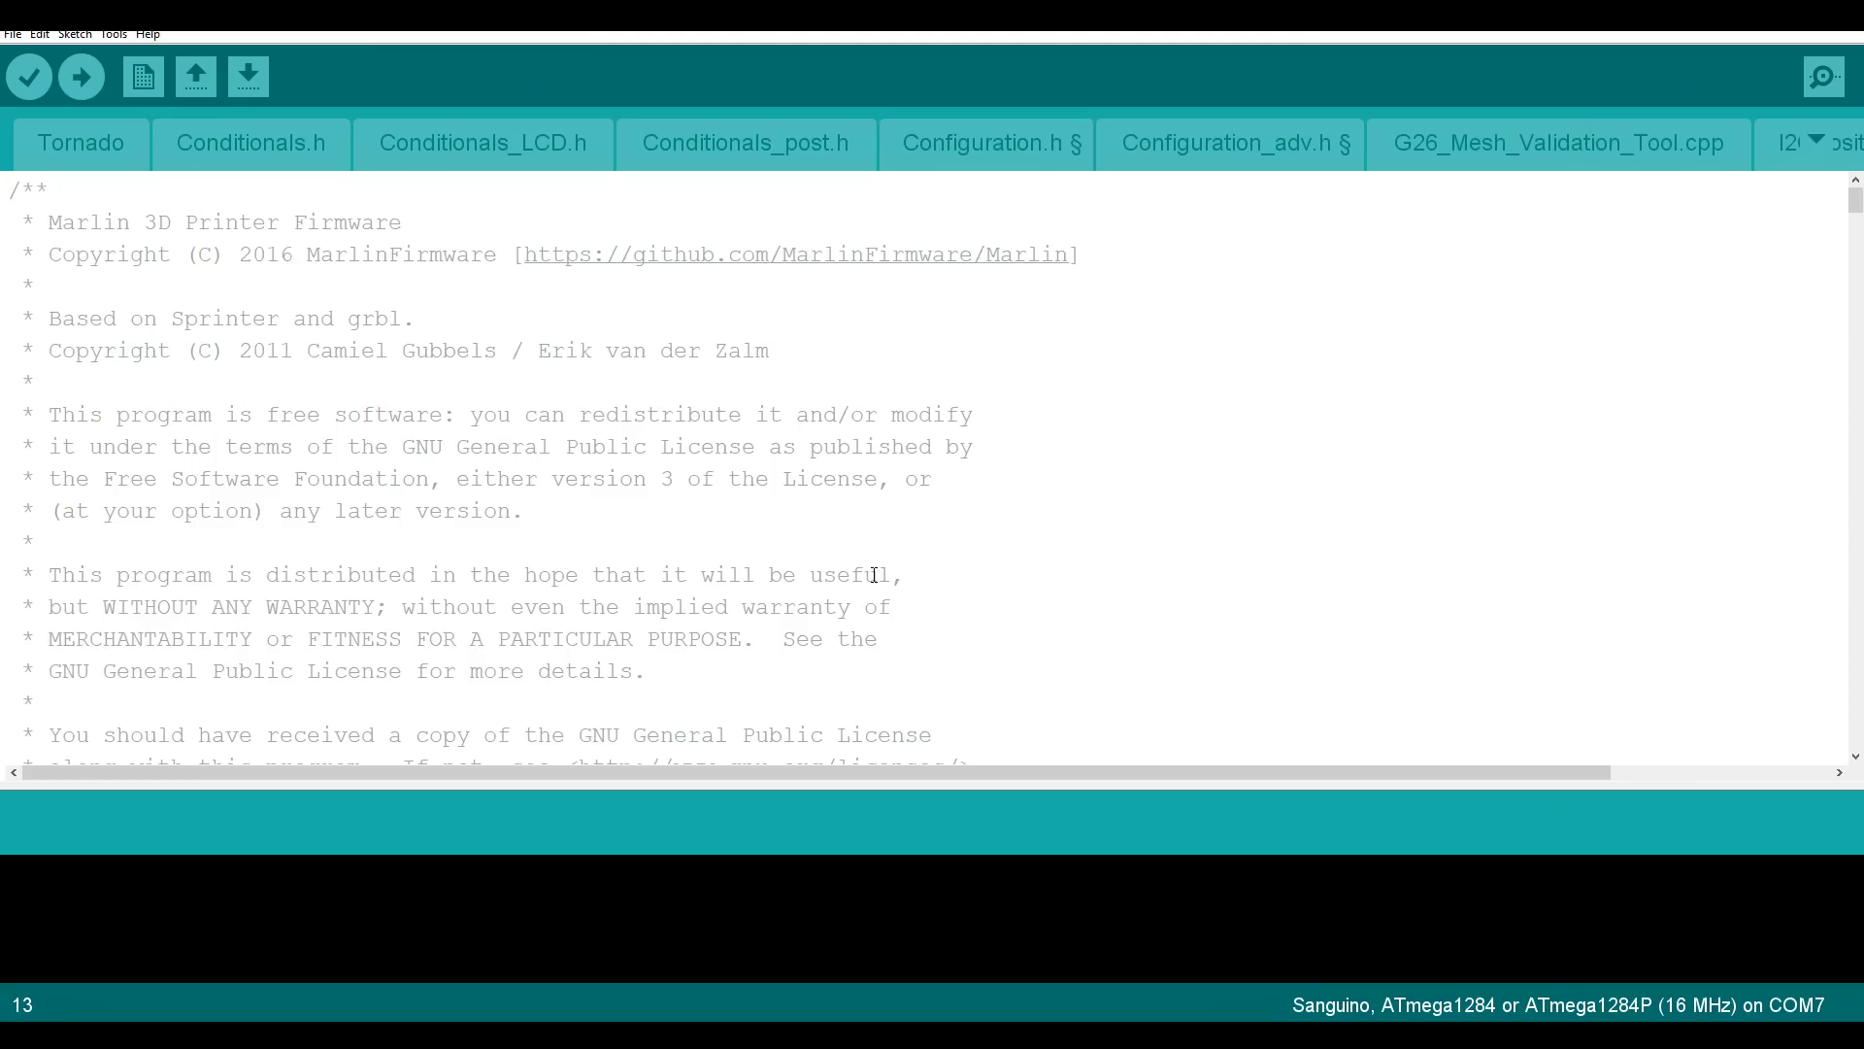
key(ctrl+f)
text(runout)
key(Return)
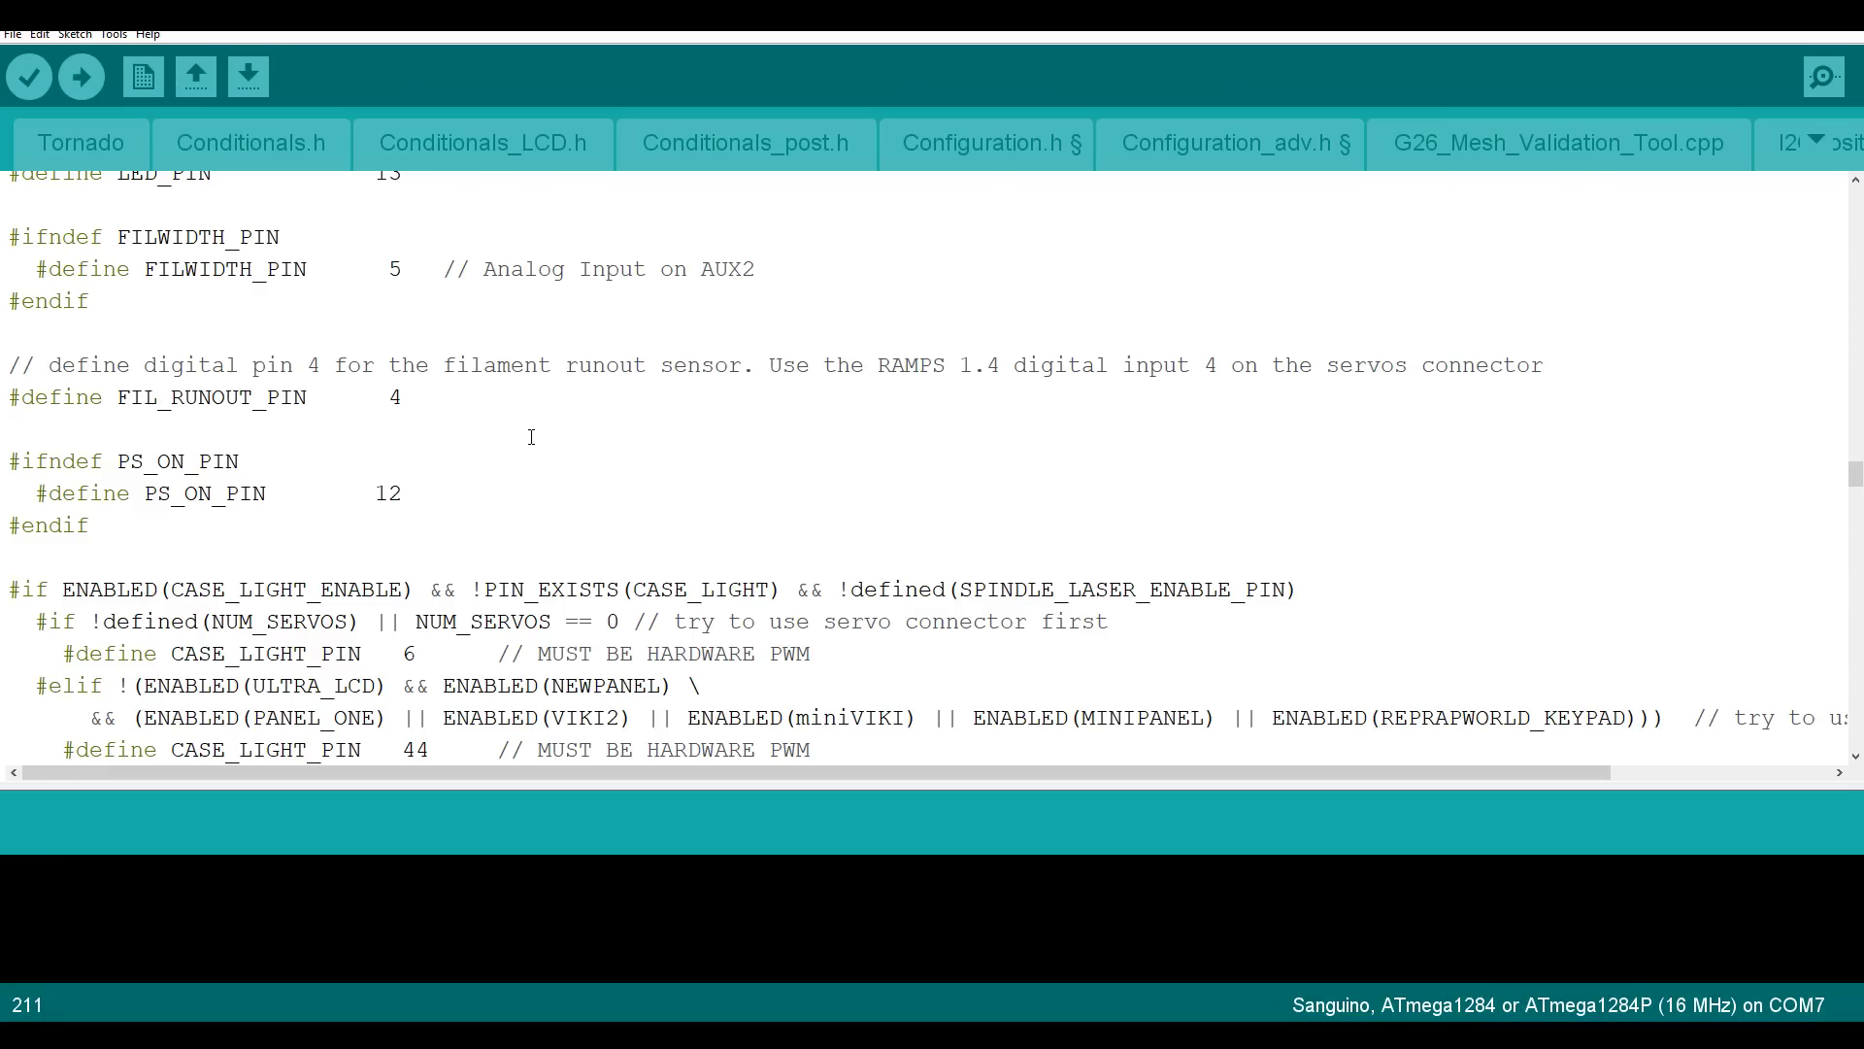
Comment out the Z_MAX_PIN define in the Limit Switches section of pins_RAMPS.h.
key(ctrl+f)
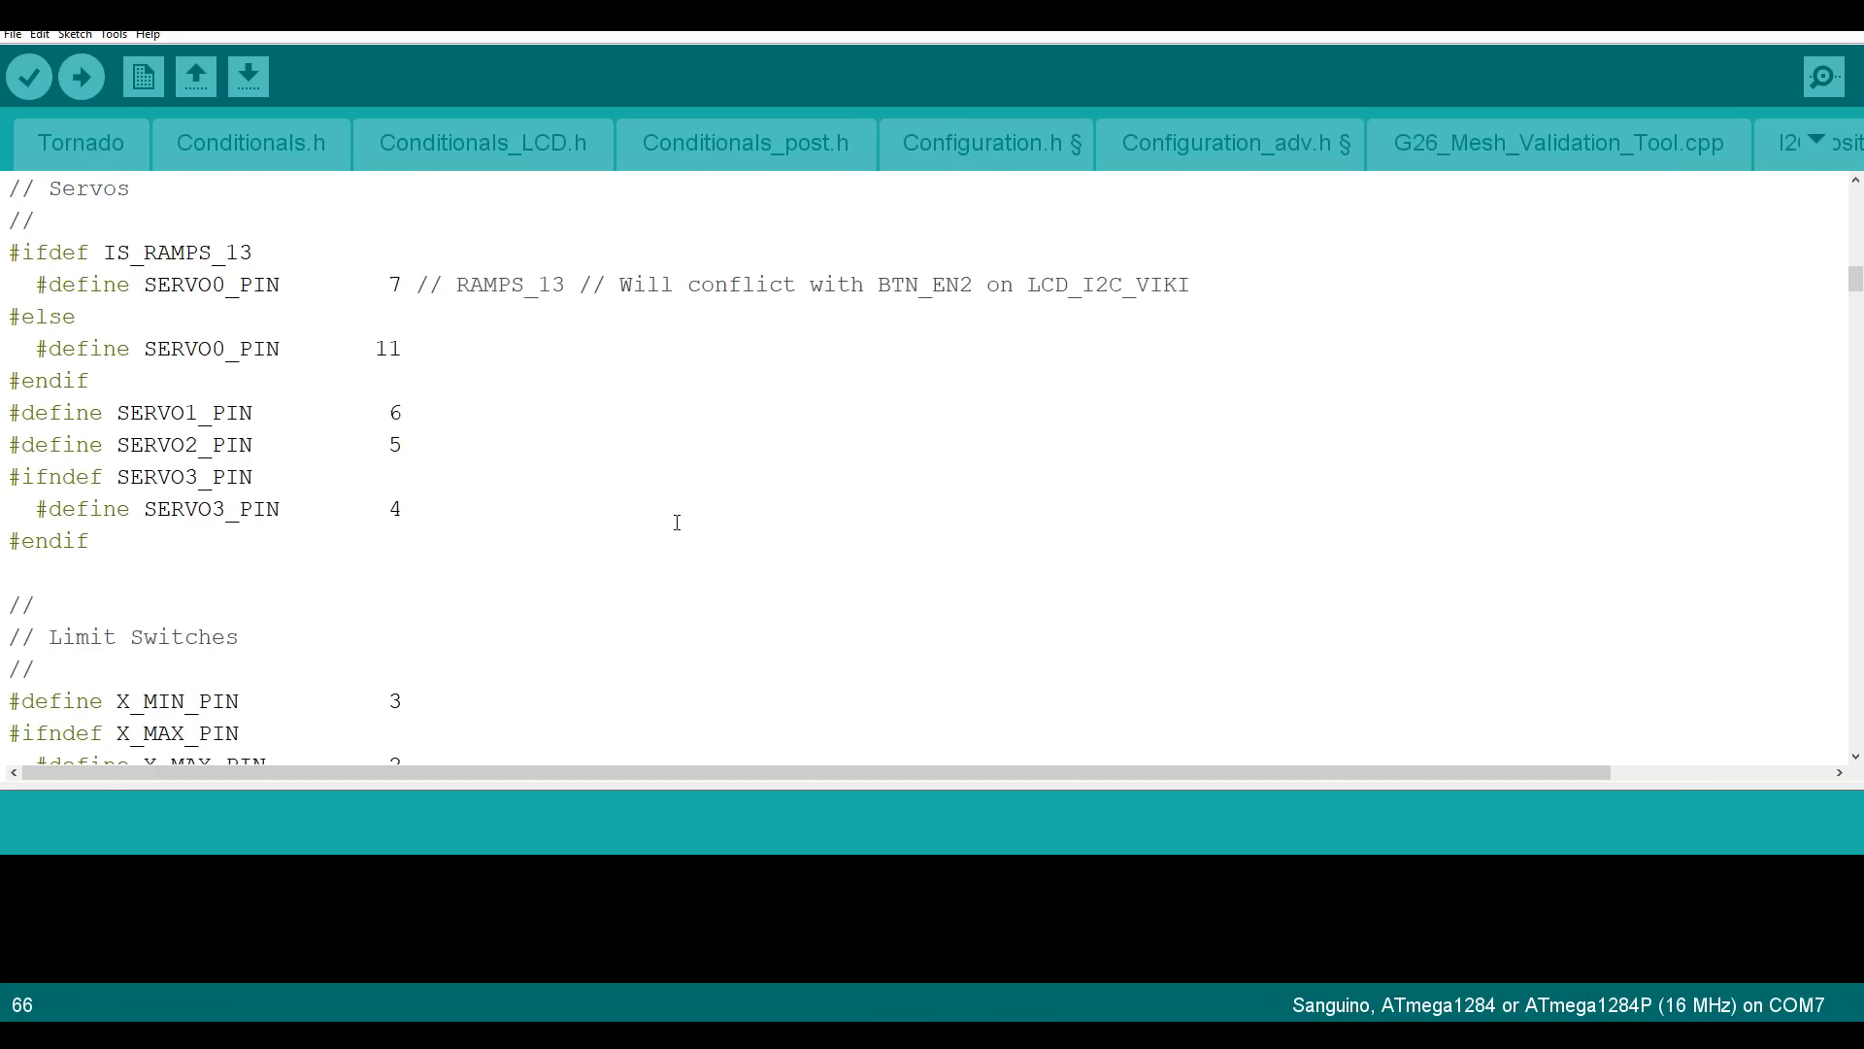
scroll(676, 522, down, 4)
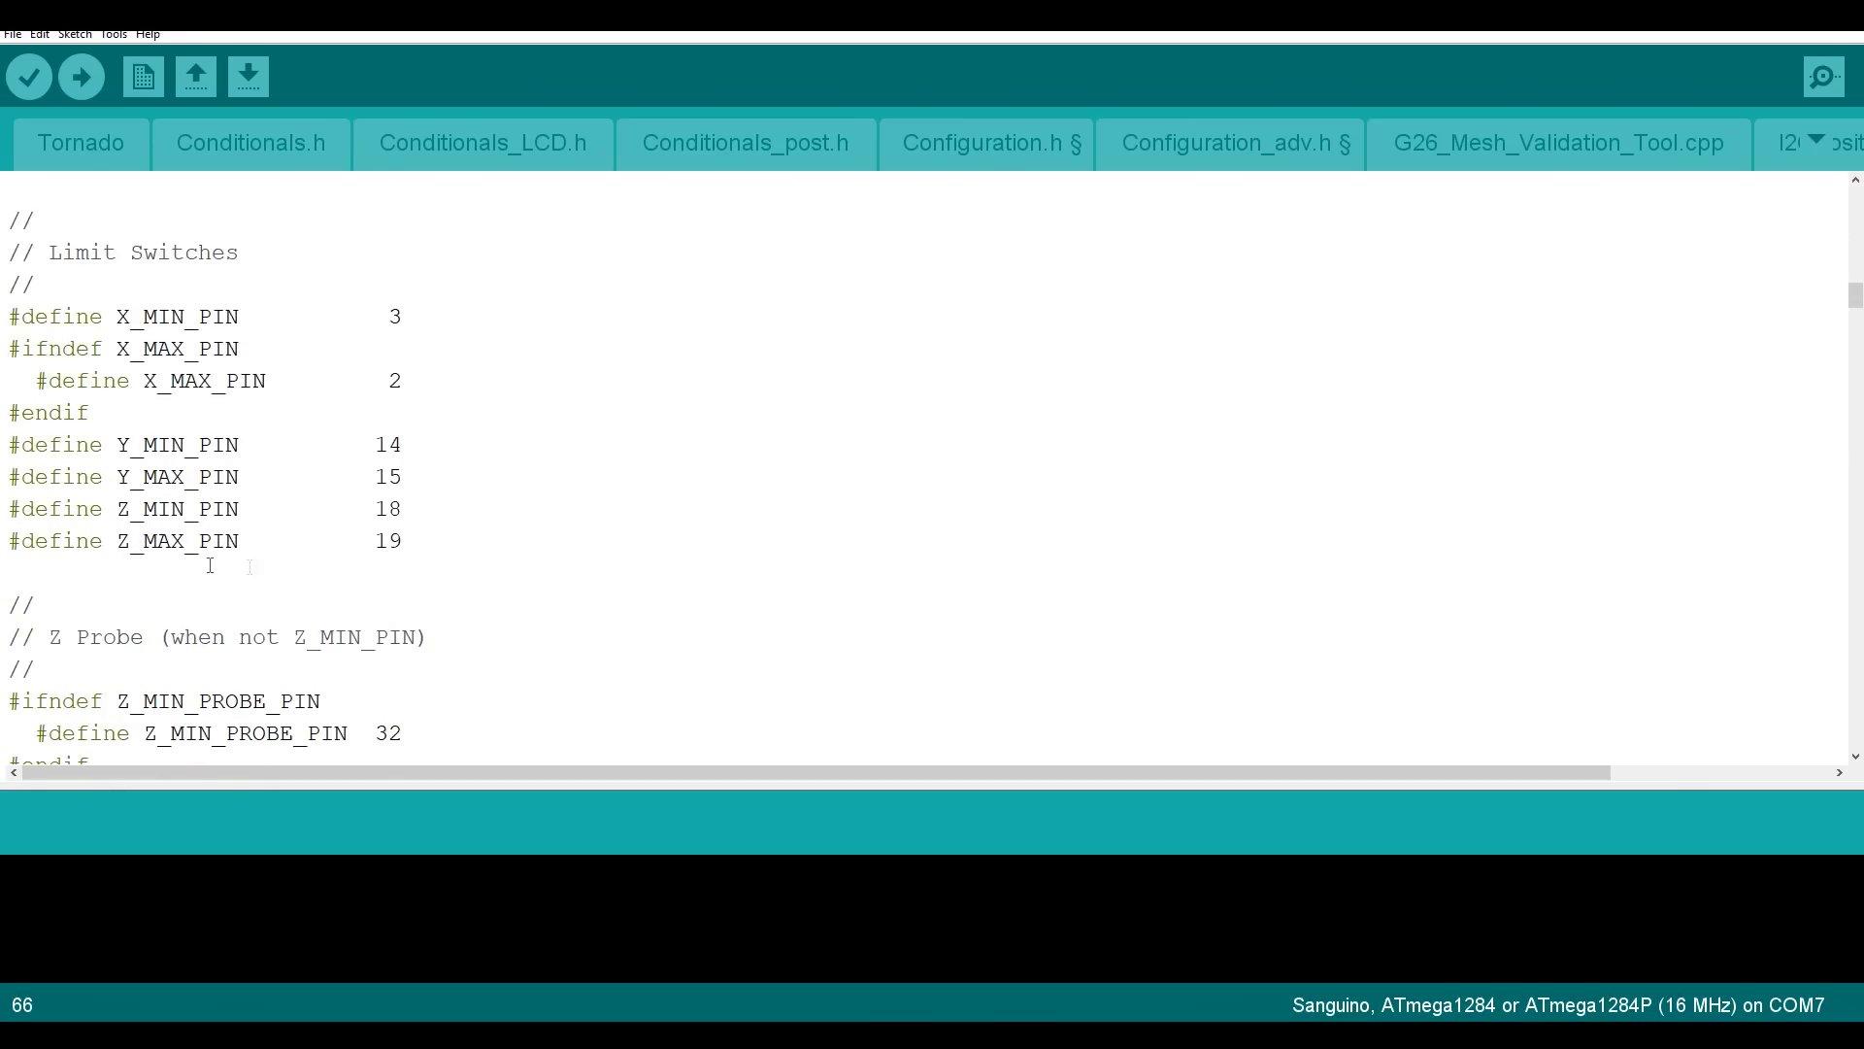
click(12, 541)
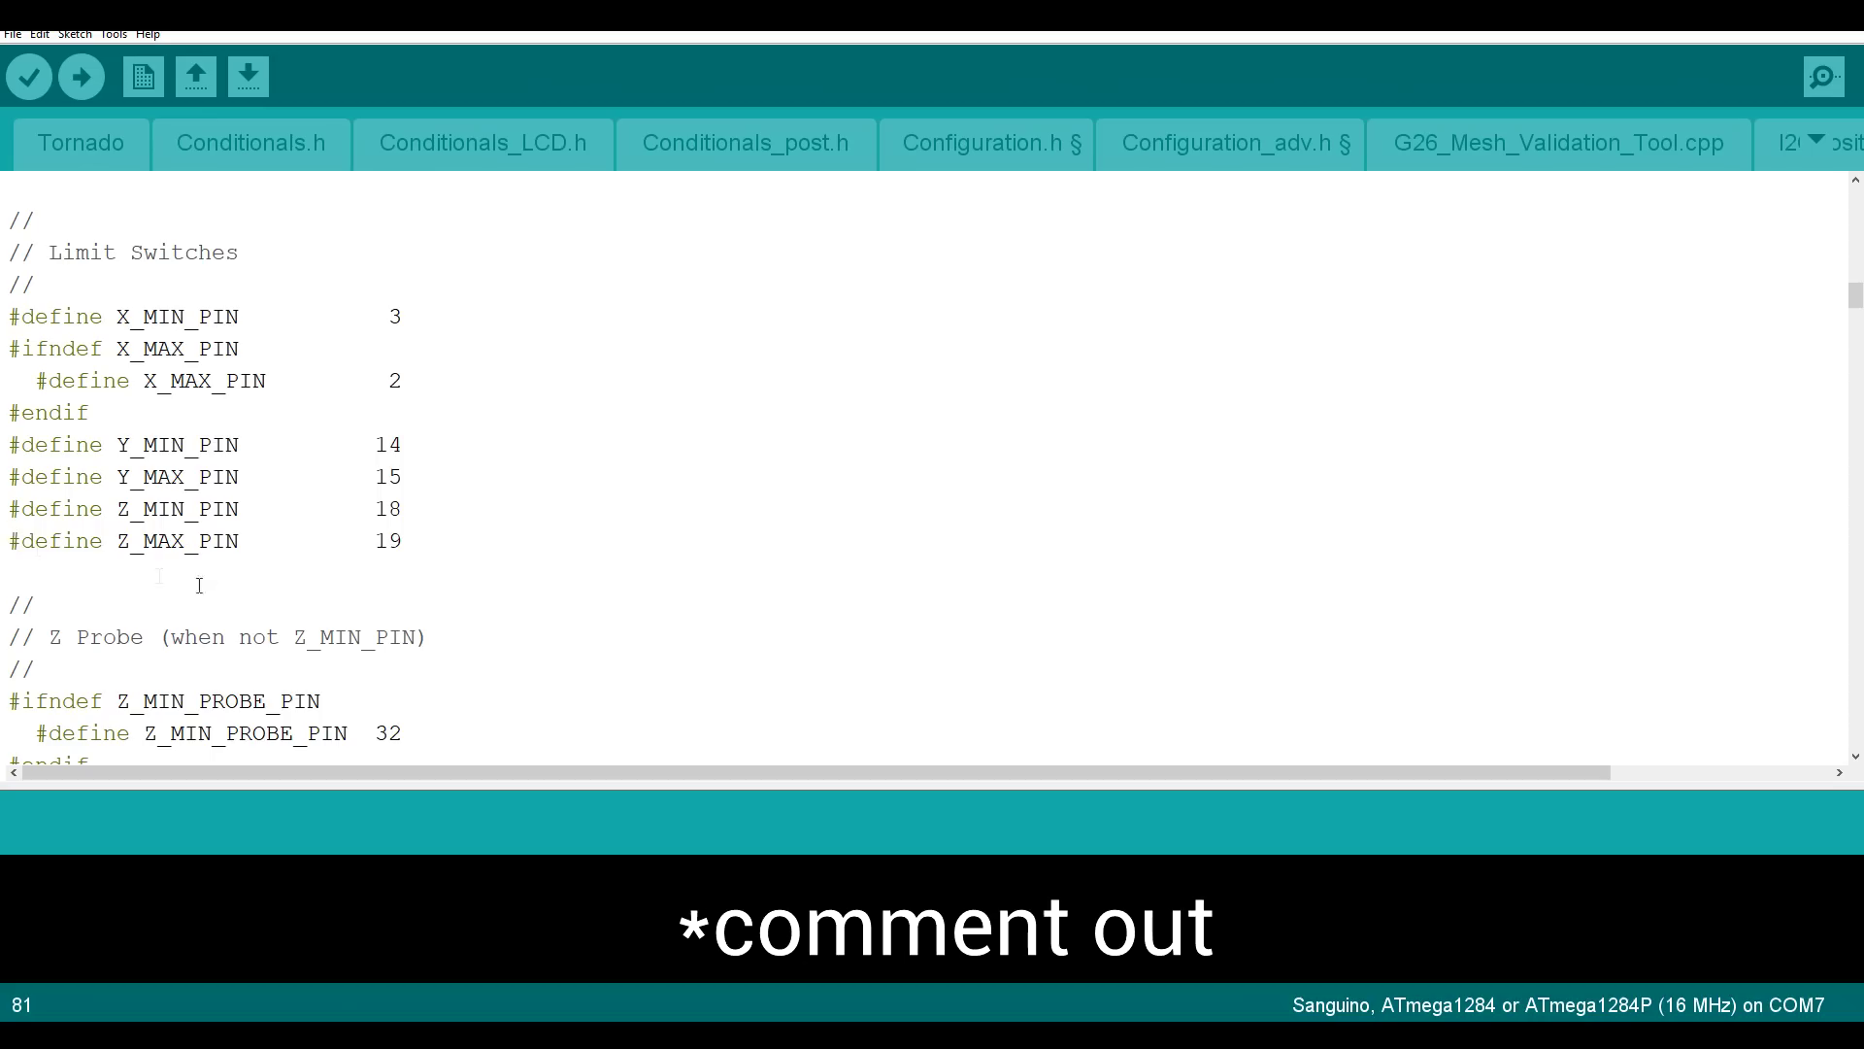
text(//)
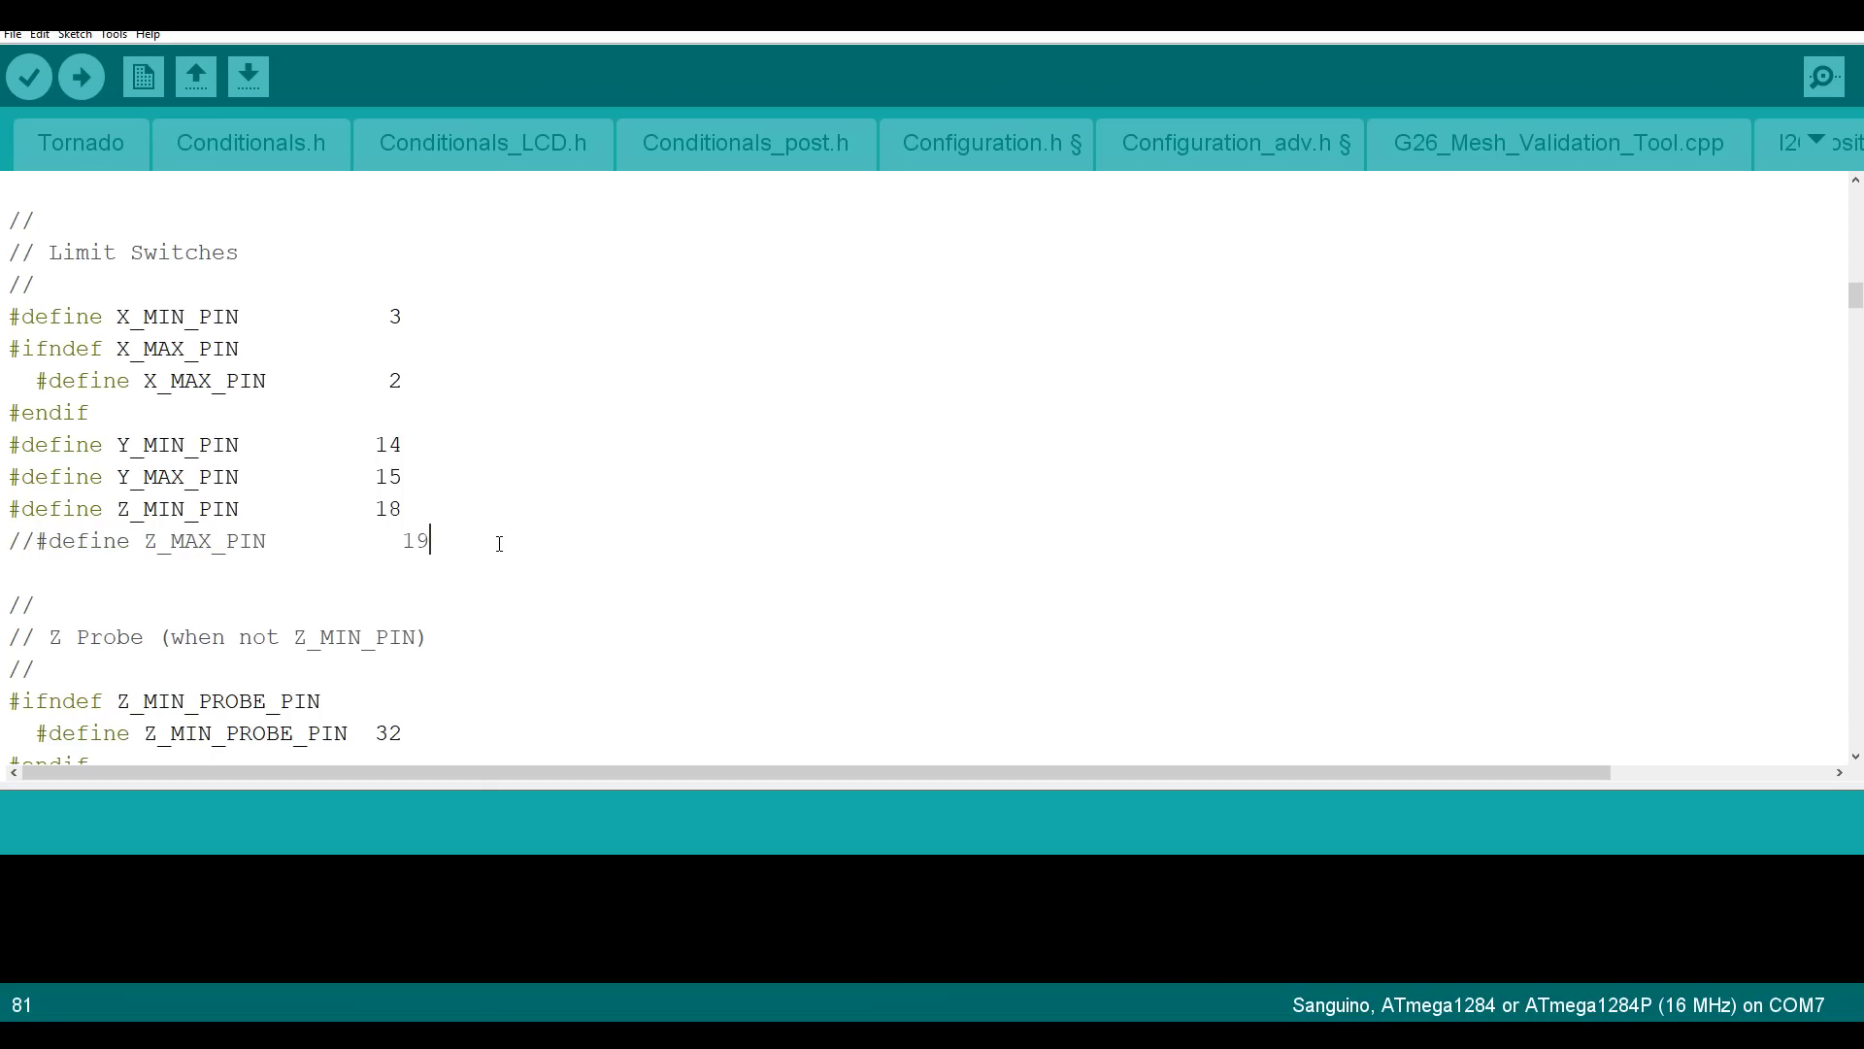
Search for runout again, try setting FIL_RUNOUT_PIN to 19, and undo that change.
key(ctrl+f)
text(runout)
key(Return)
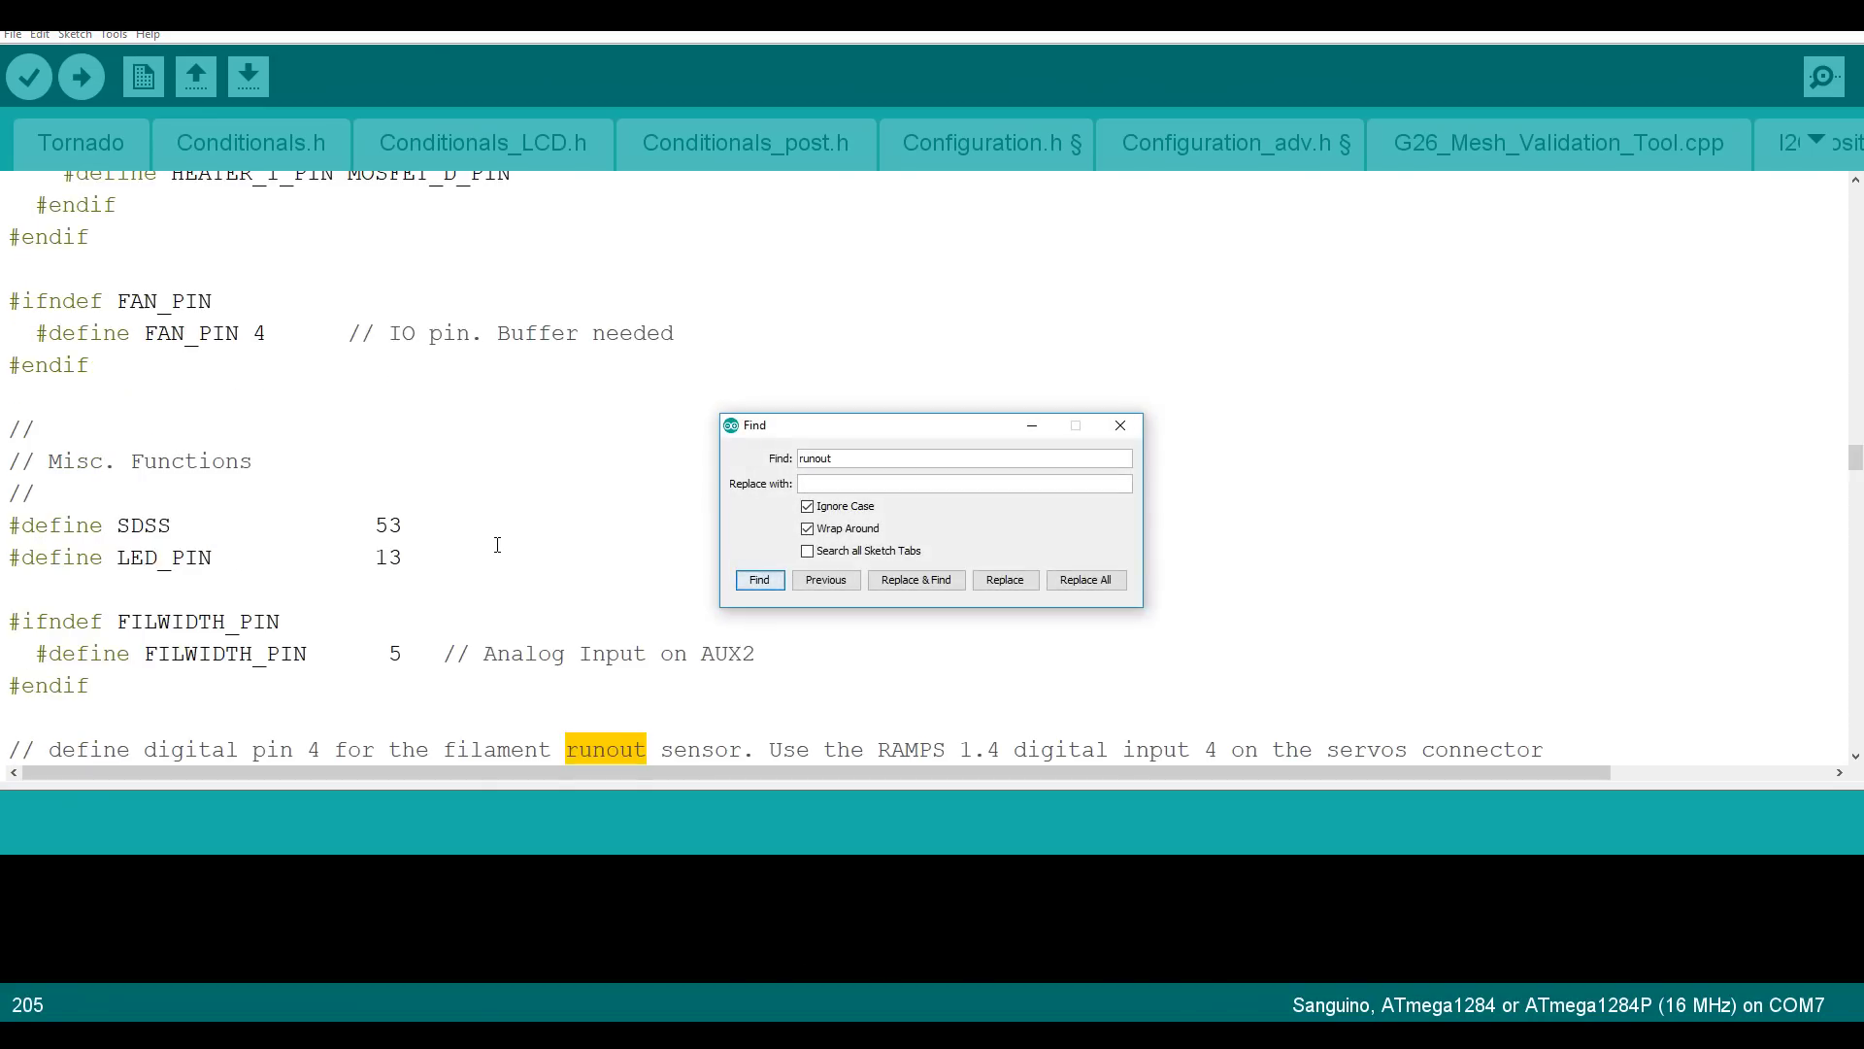
click(573, 585)
scroll(449, 532, down, 3)
double_click(394, 495)
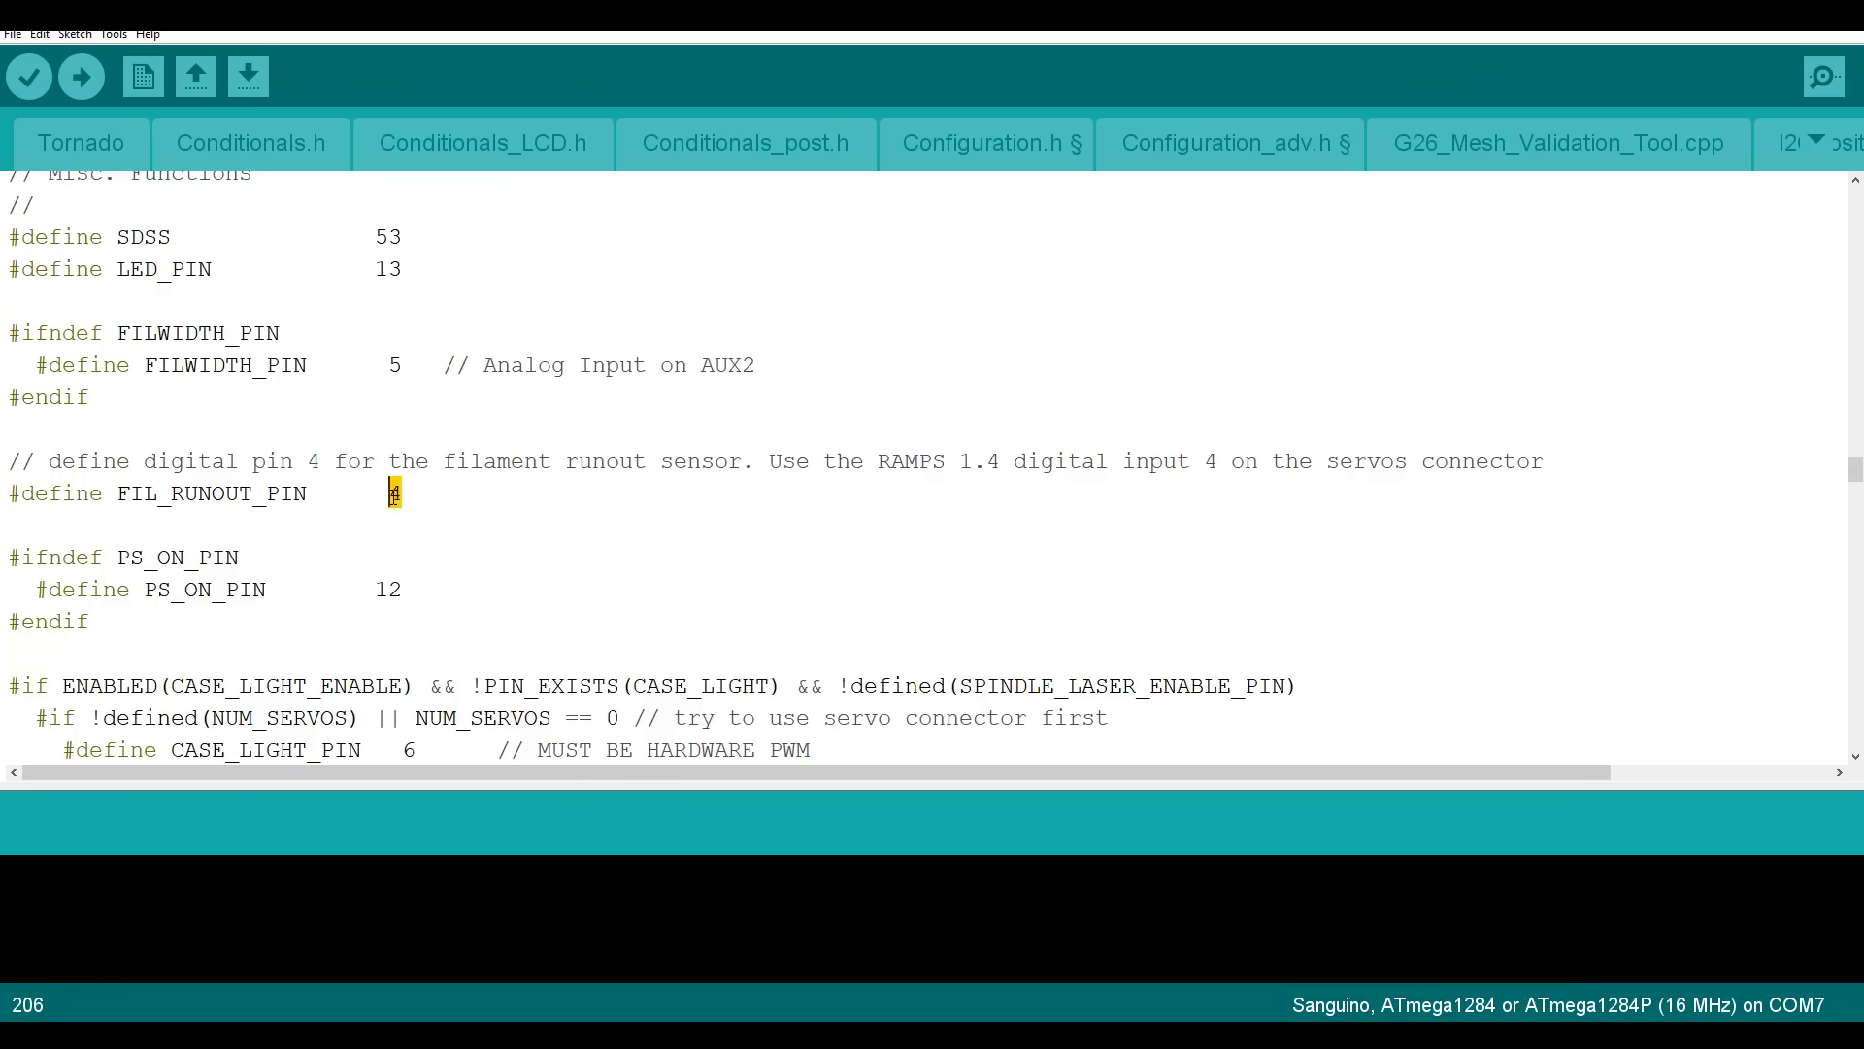
text(19)
key(ctrl+z)
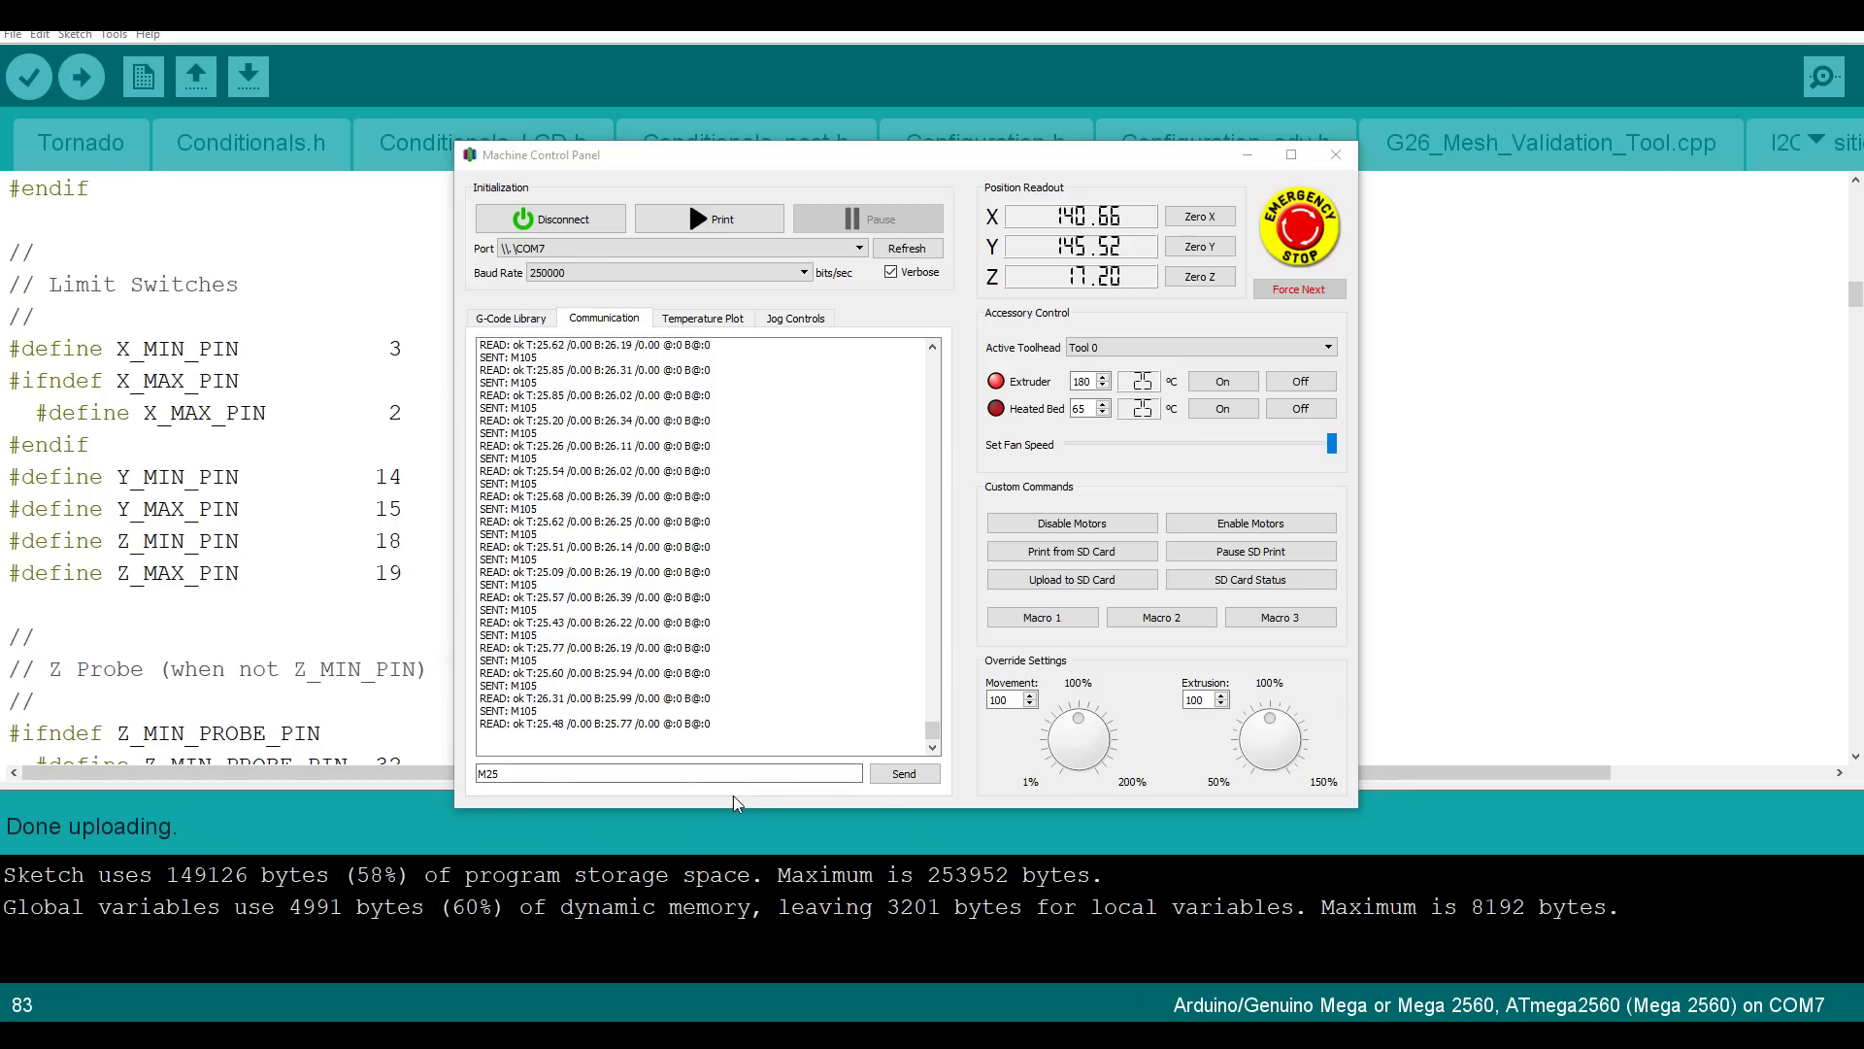
Send the M119 command from the Machine Control Panel to query the endstop and filament sensor status.
double_click(723, 774)
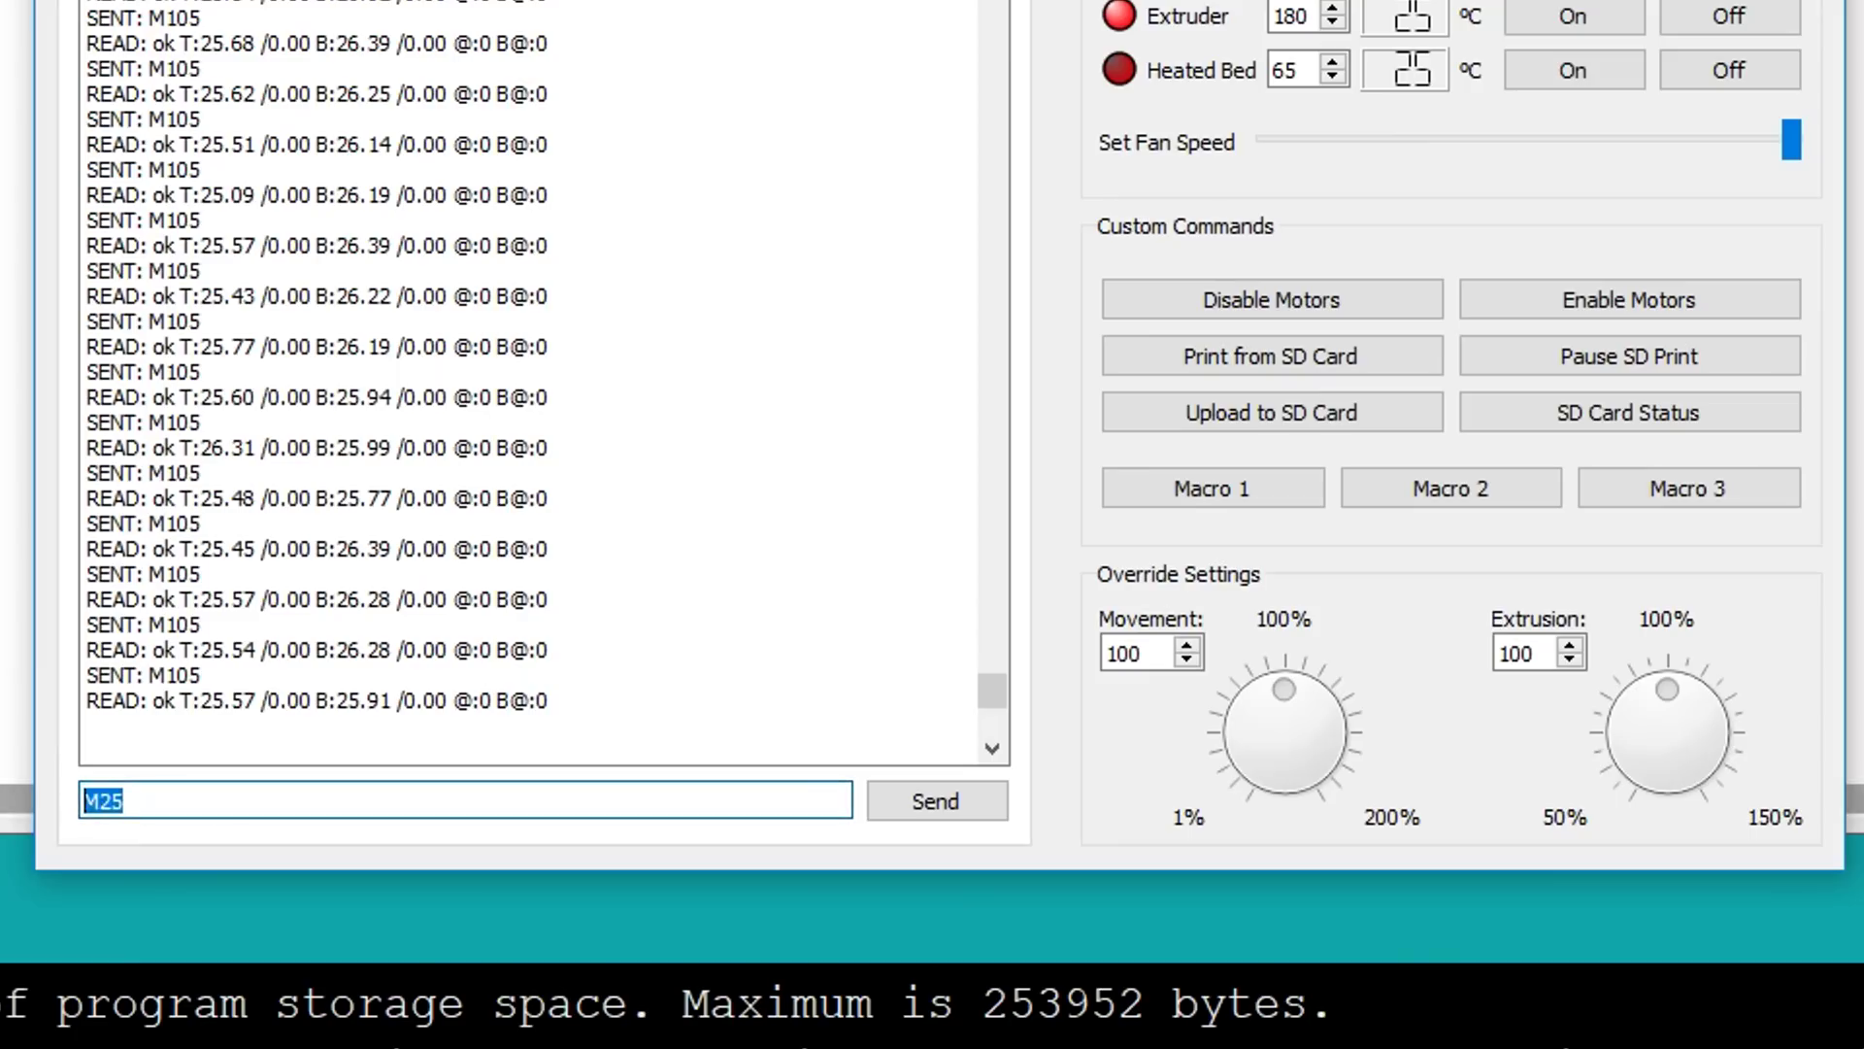
text(M119)
key(Return)
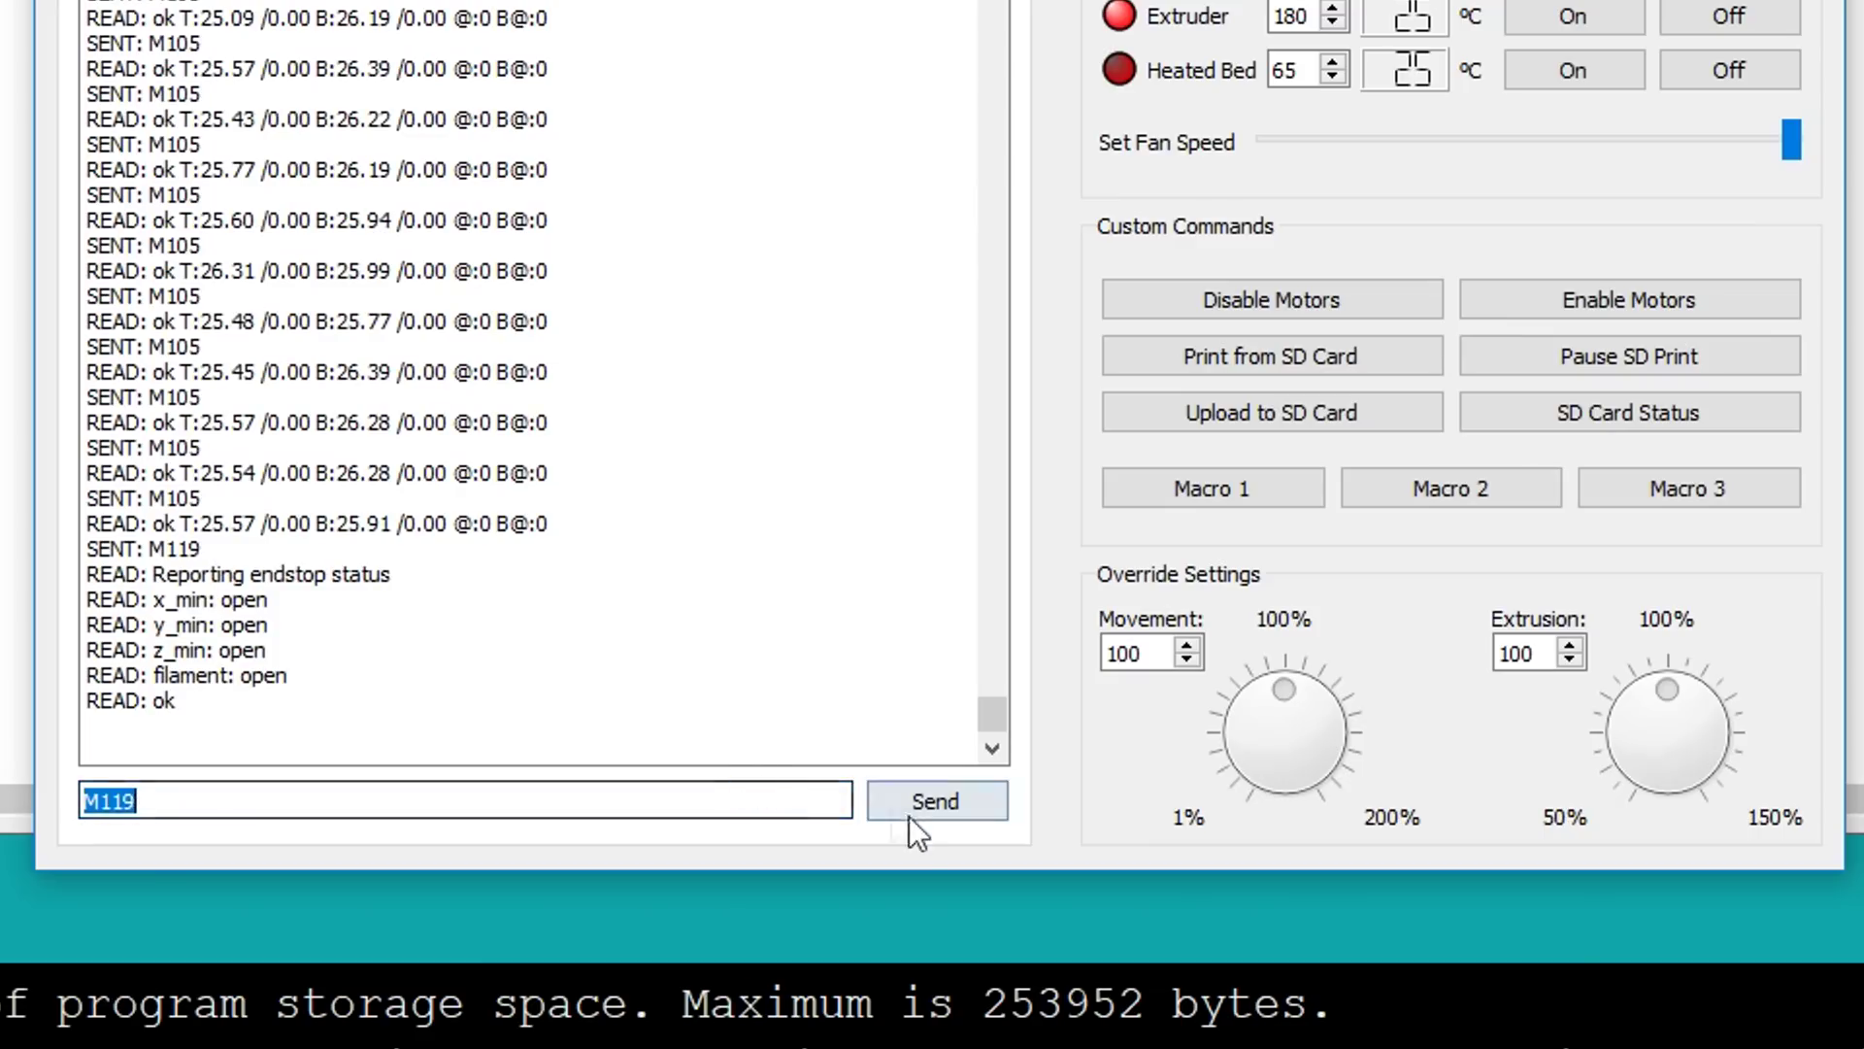
click(952, 796)
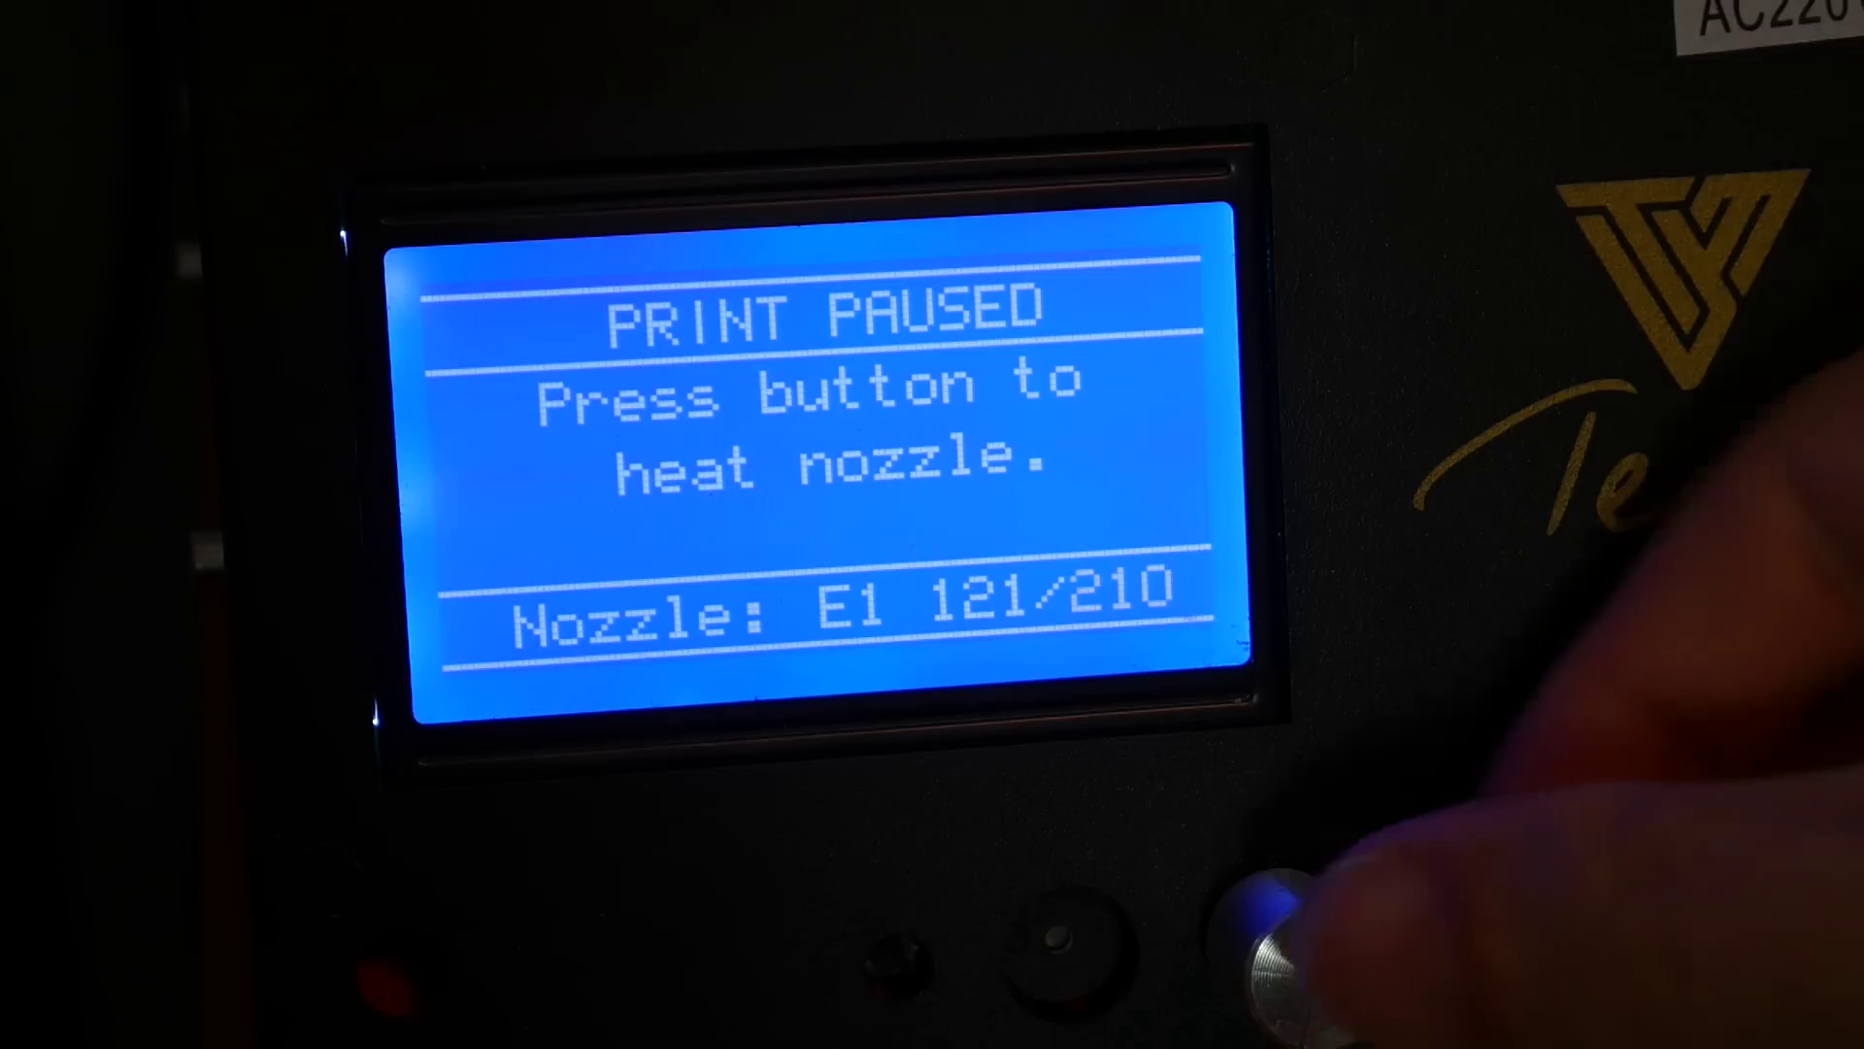
click(1306, 957)
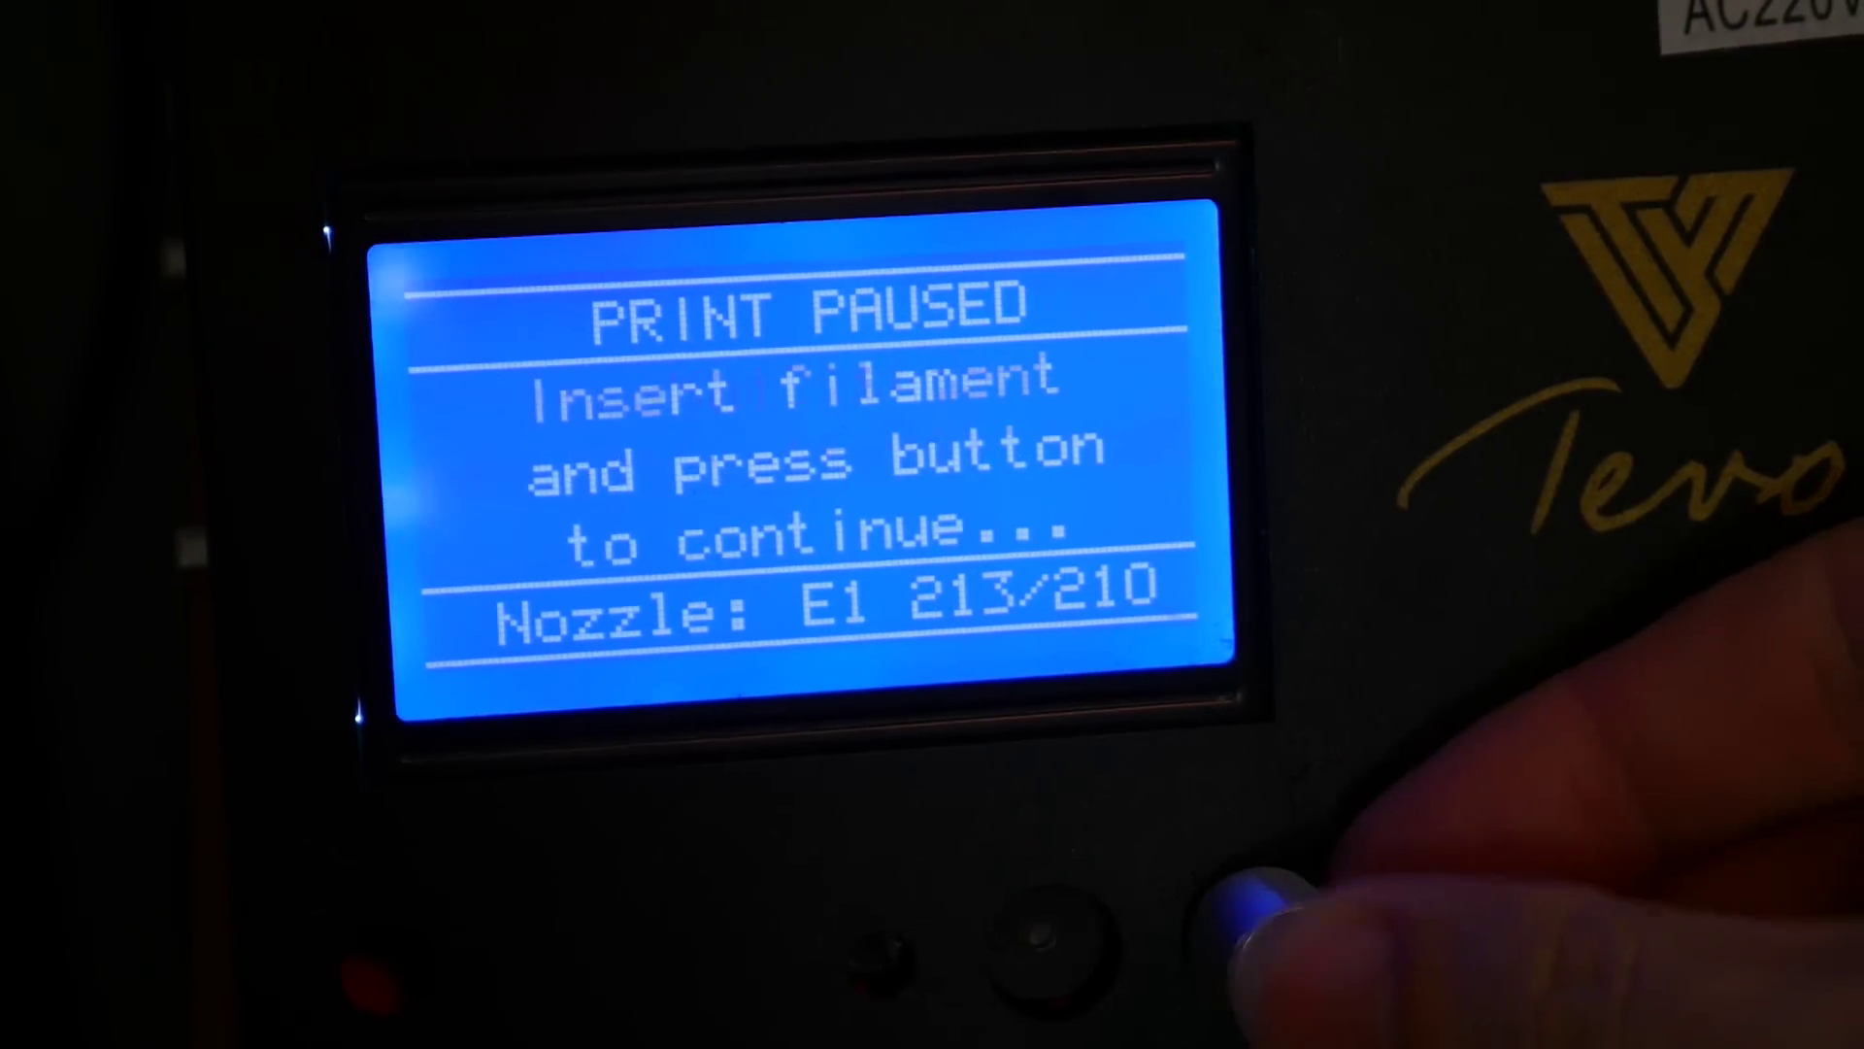
click(1291, 951)
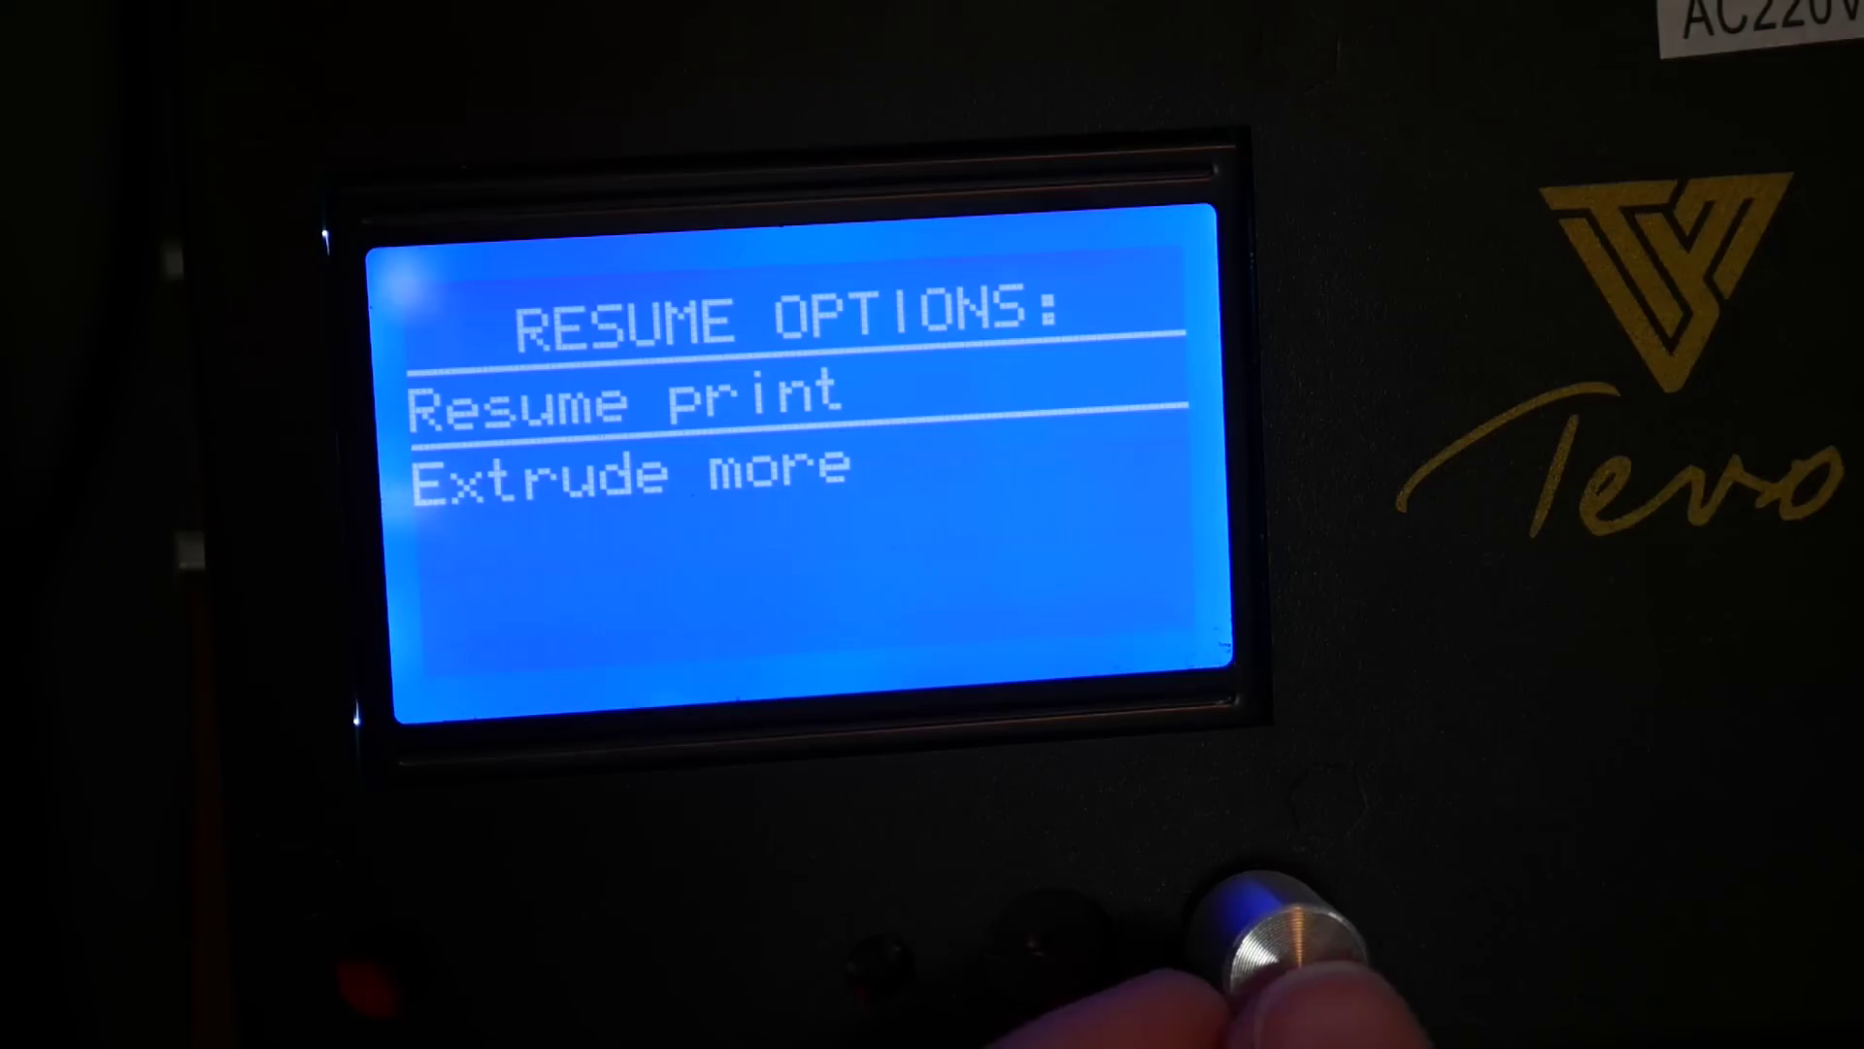
click(1281, 923)
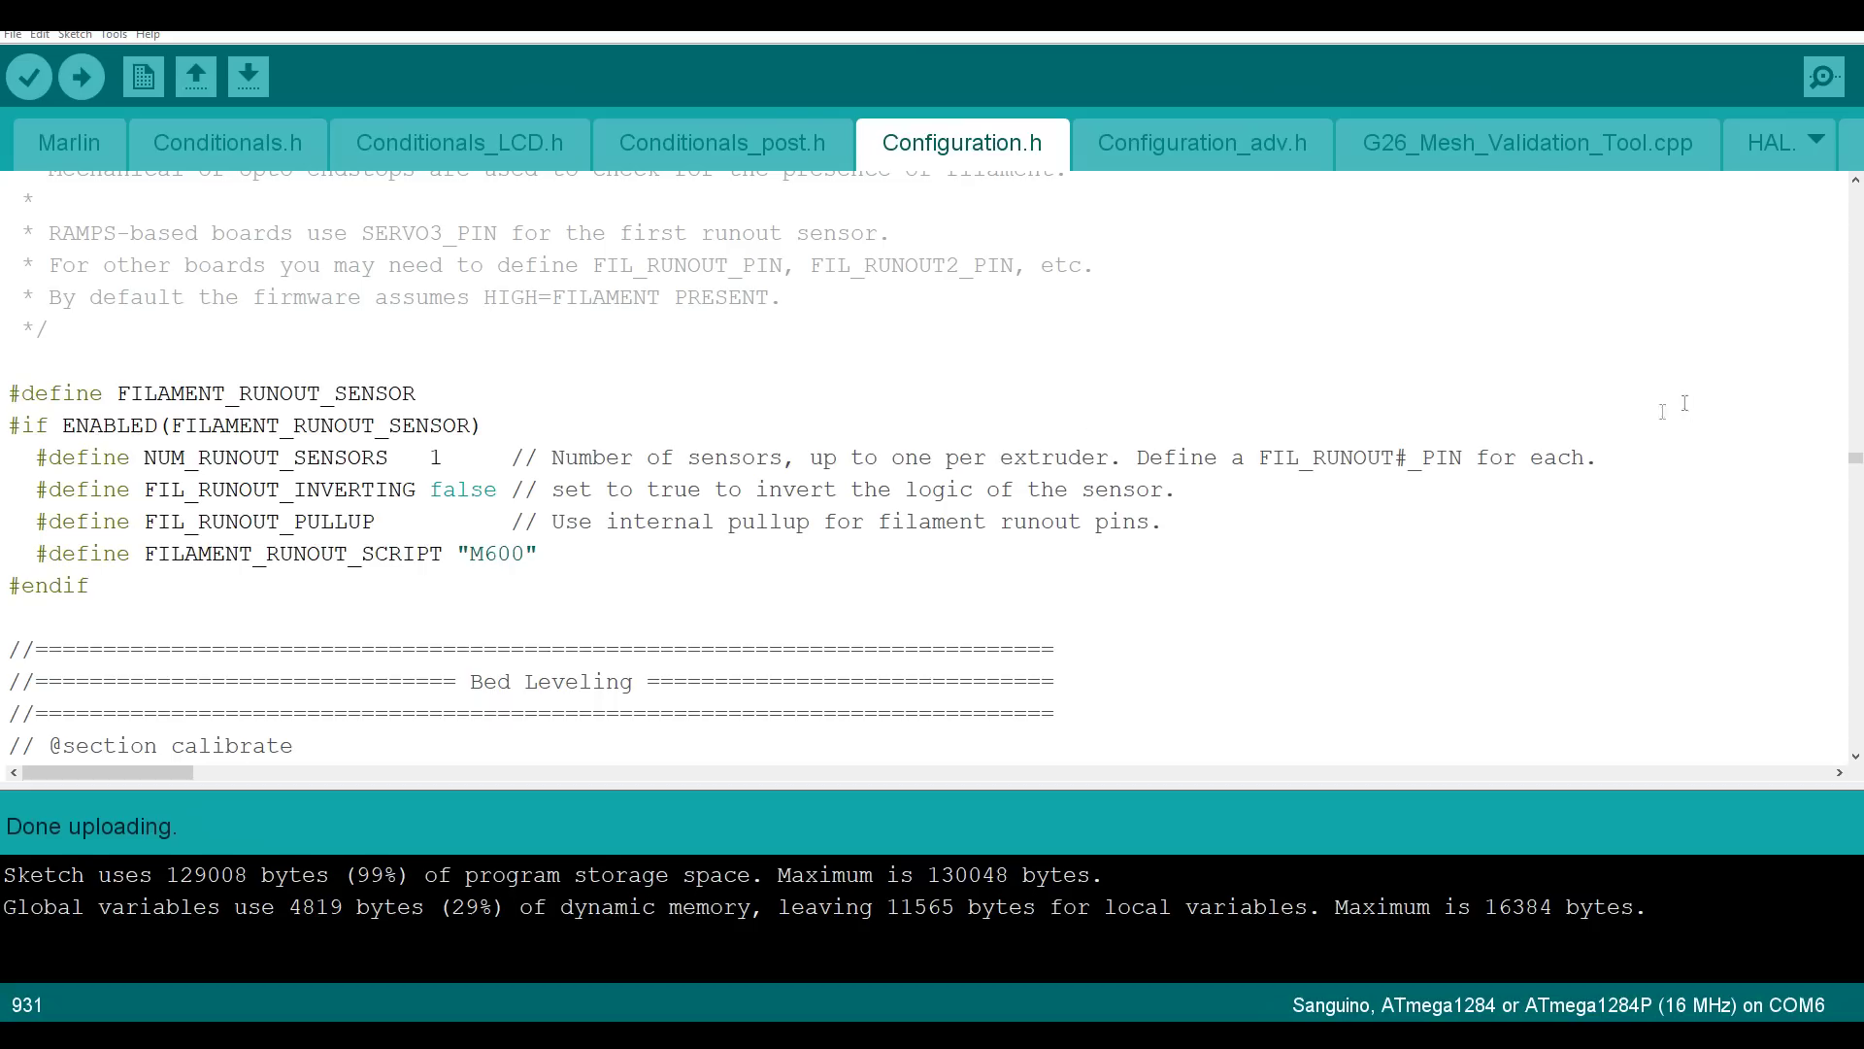
Open the pins_MELZI_CREALITY.h file of the Marlin sketch, which holds the Creality Melzi board's pin definitions.
click(1813, 148)
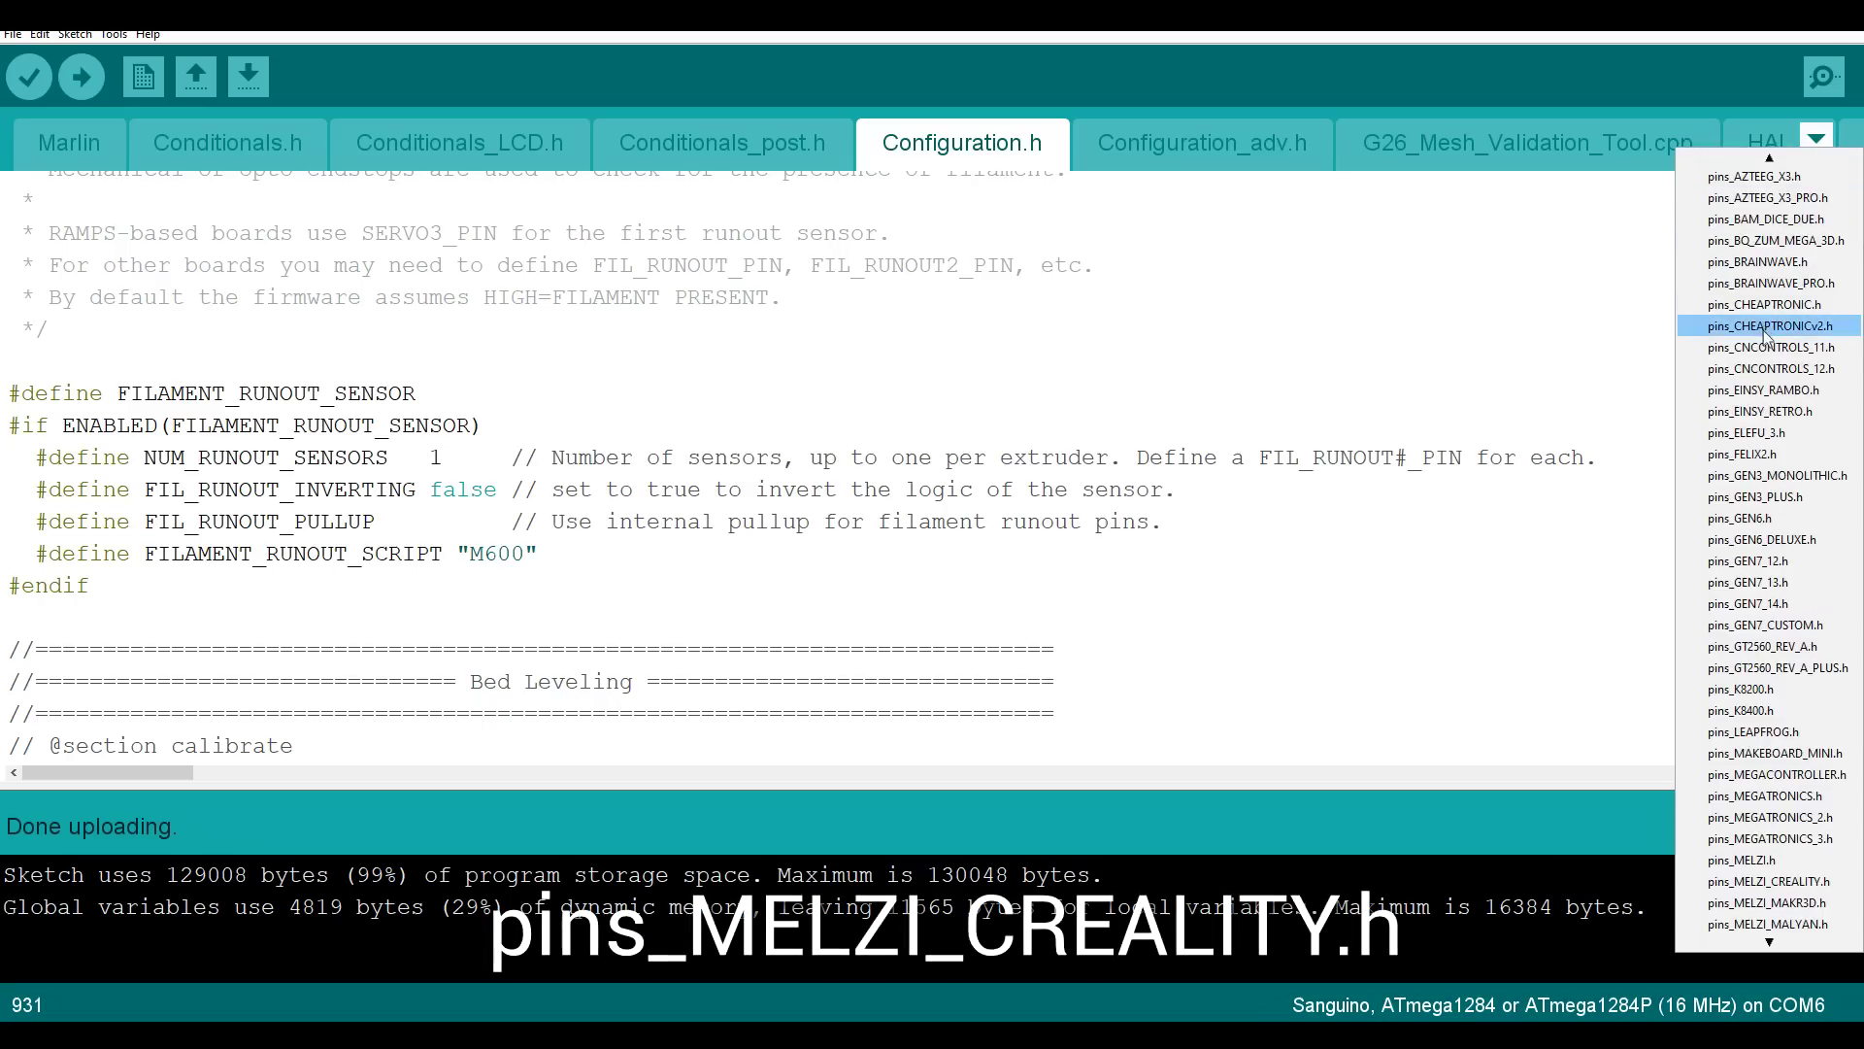
scroll(1760, 544, down, 2)
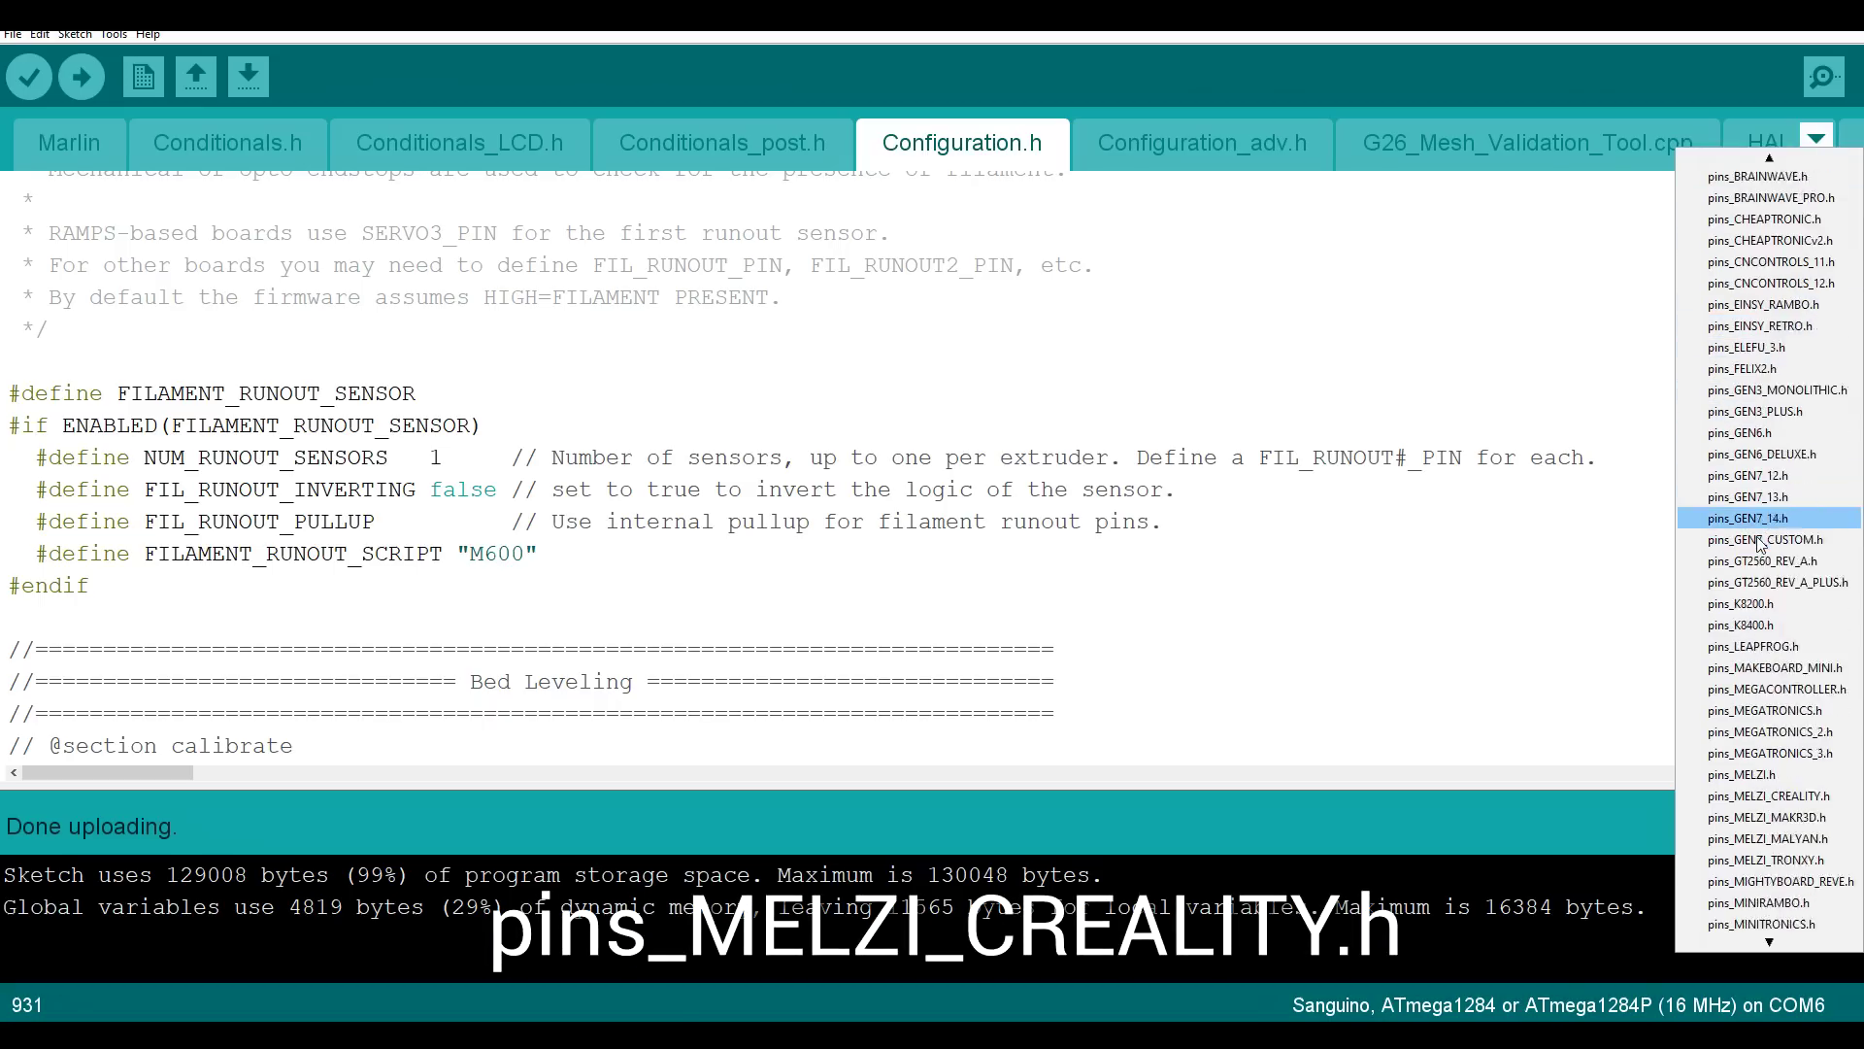
scroll(1760, 583, down, 1)
click(1752, 751)
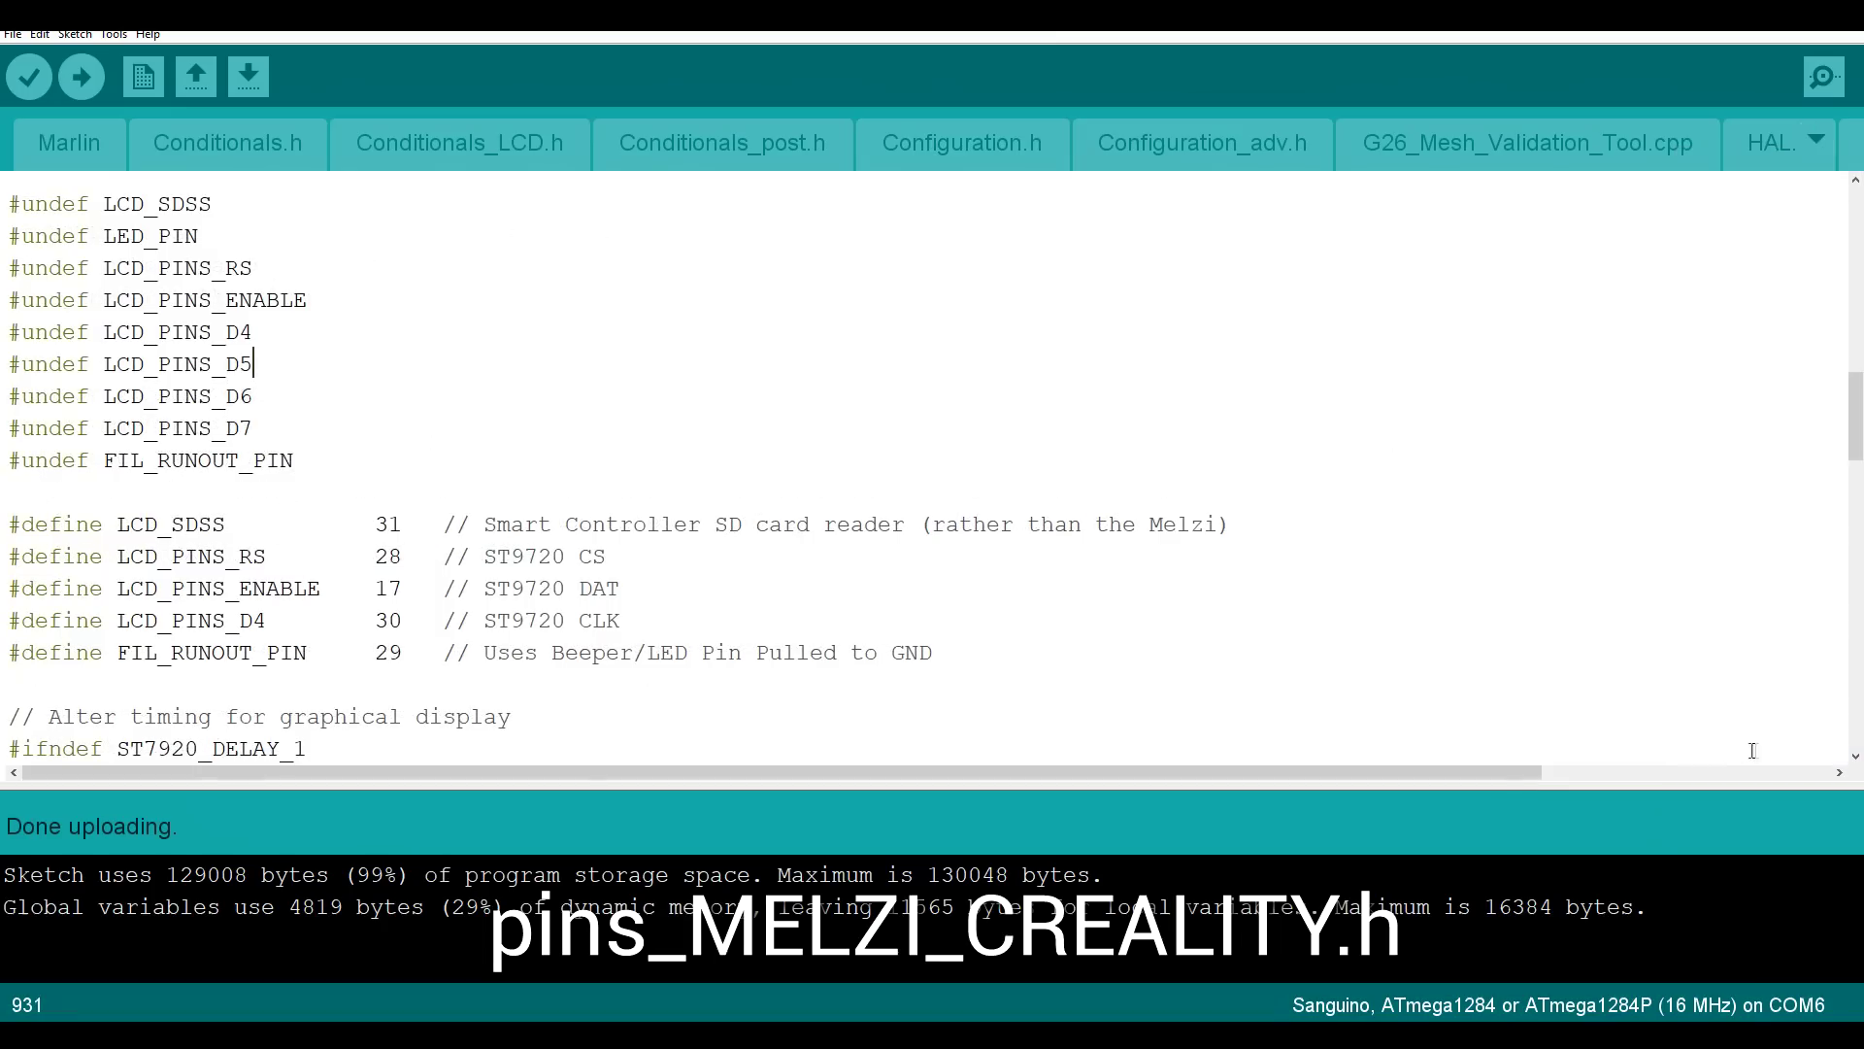
Set the FIL_RUNOUT_PIN define below the LCD pin definitions to -1.
key(Down)
key(Down)
key(Down)
key(Down)
key(Down)
key(Down)
key(Down)
key(Down)
key(Down)
scroll(725, 491, up, 2)
key(BackSpace)
key(BackSpace)
text(-1)
scroll(724, 491, down, 2)
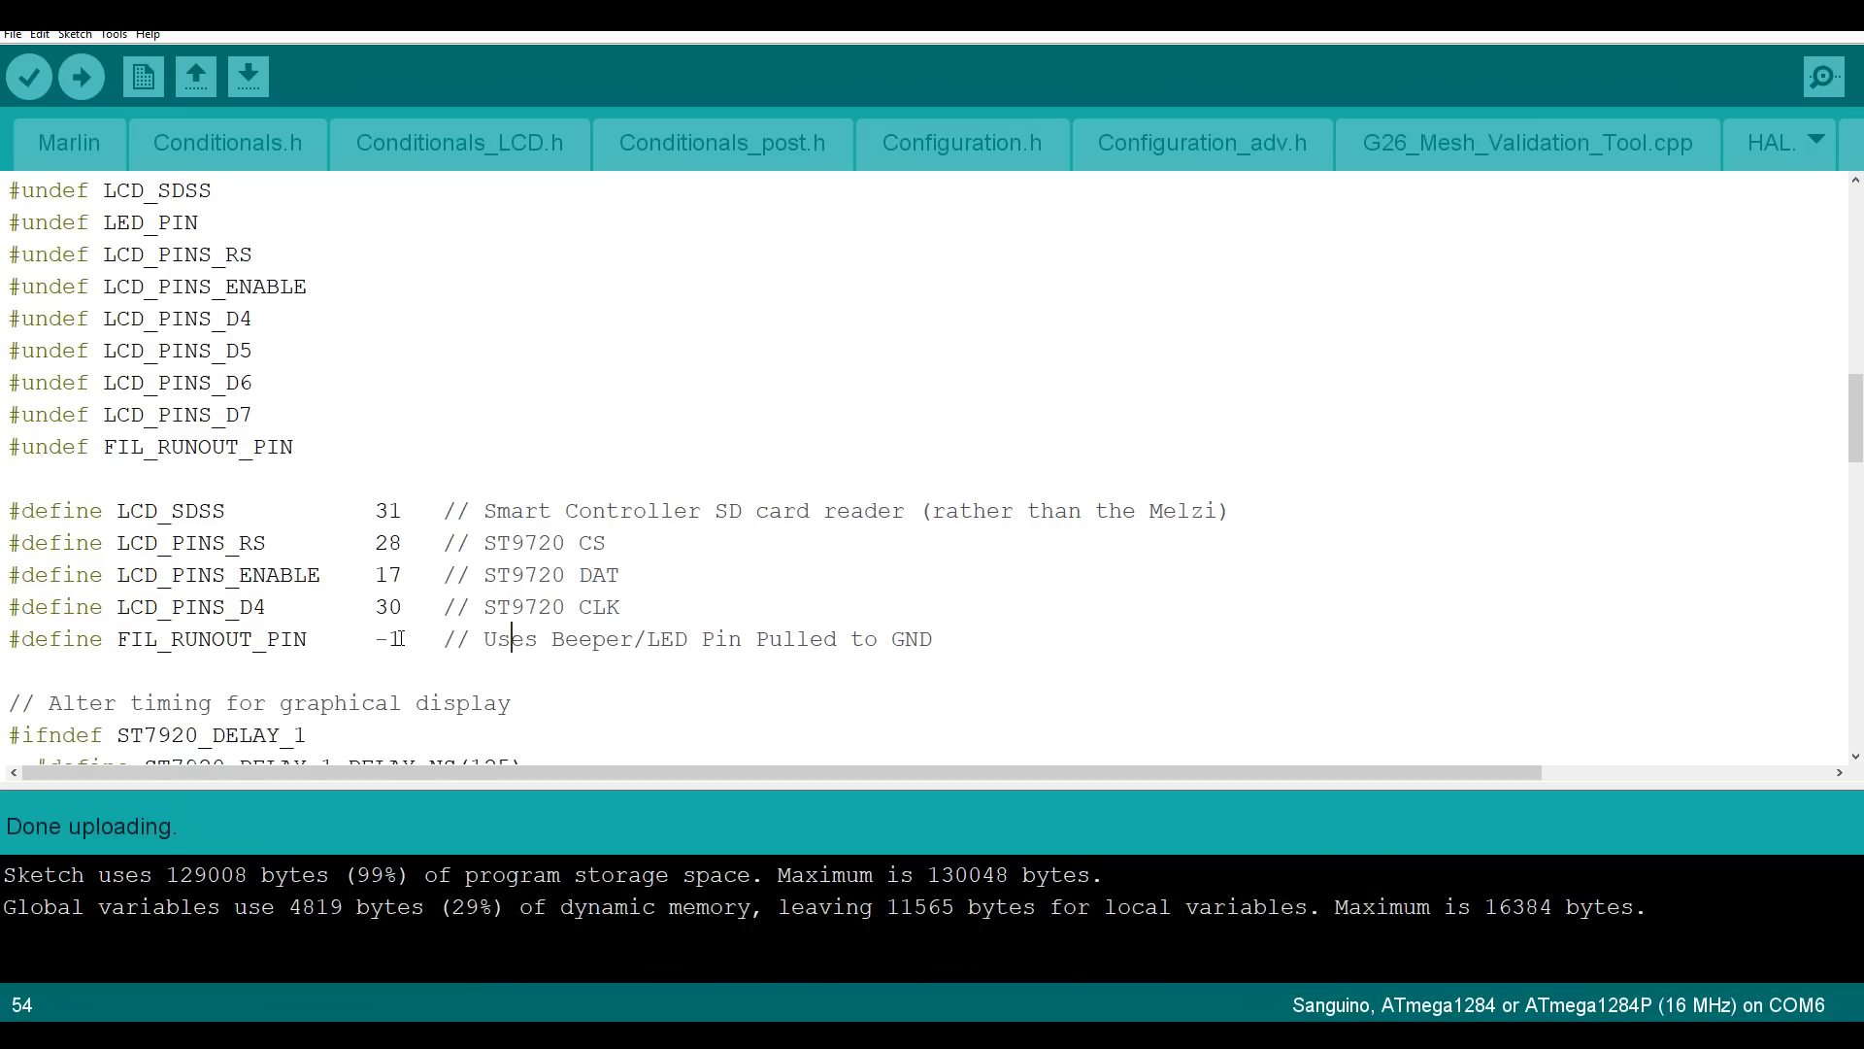
Replace the FIL_RUNOUT_PIN value with 27, then correct it to 29 for the Beeper/LED pin.
drag(402, 639, 374, 639)
text(27)
key(Down)
click(419, 646)
key(BackSpace)
text(9)
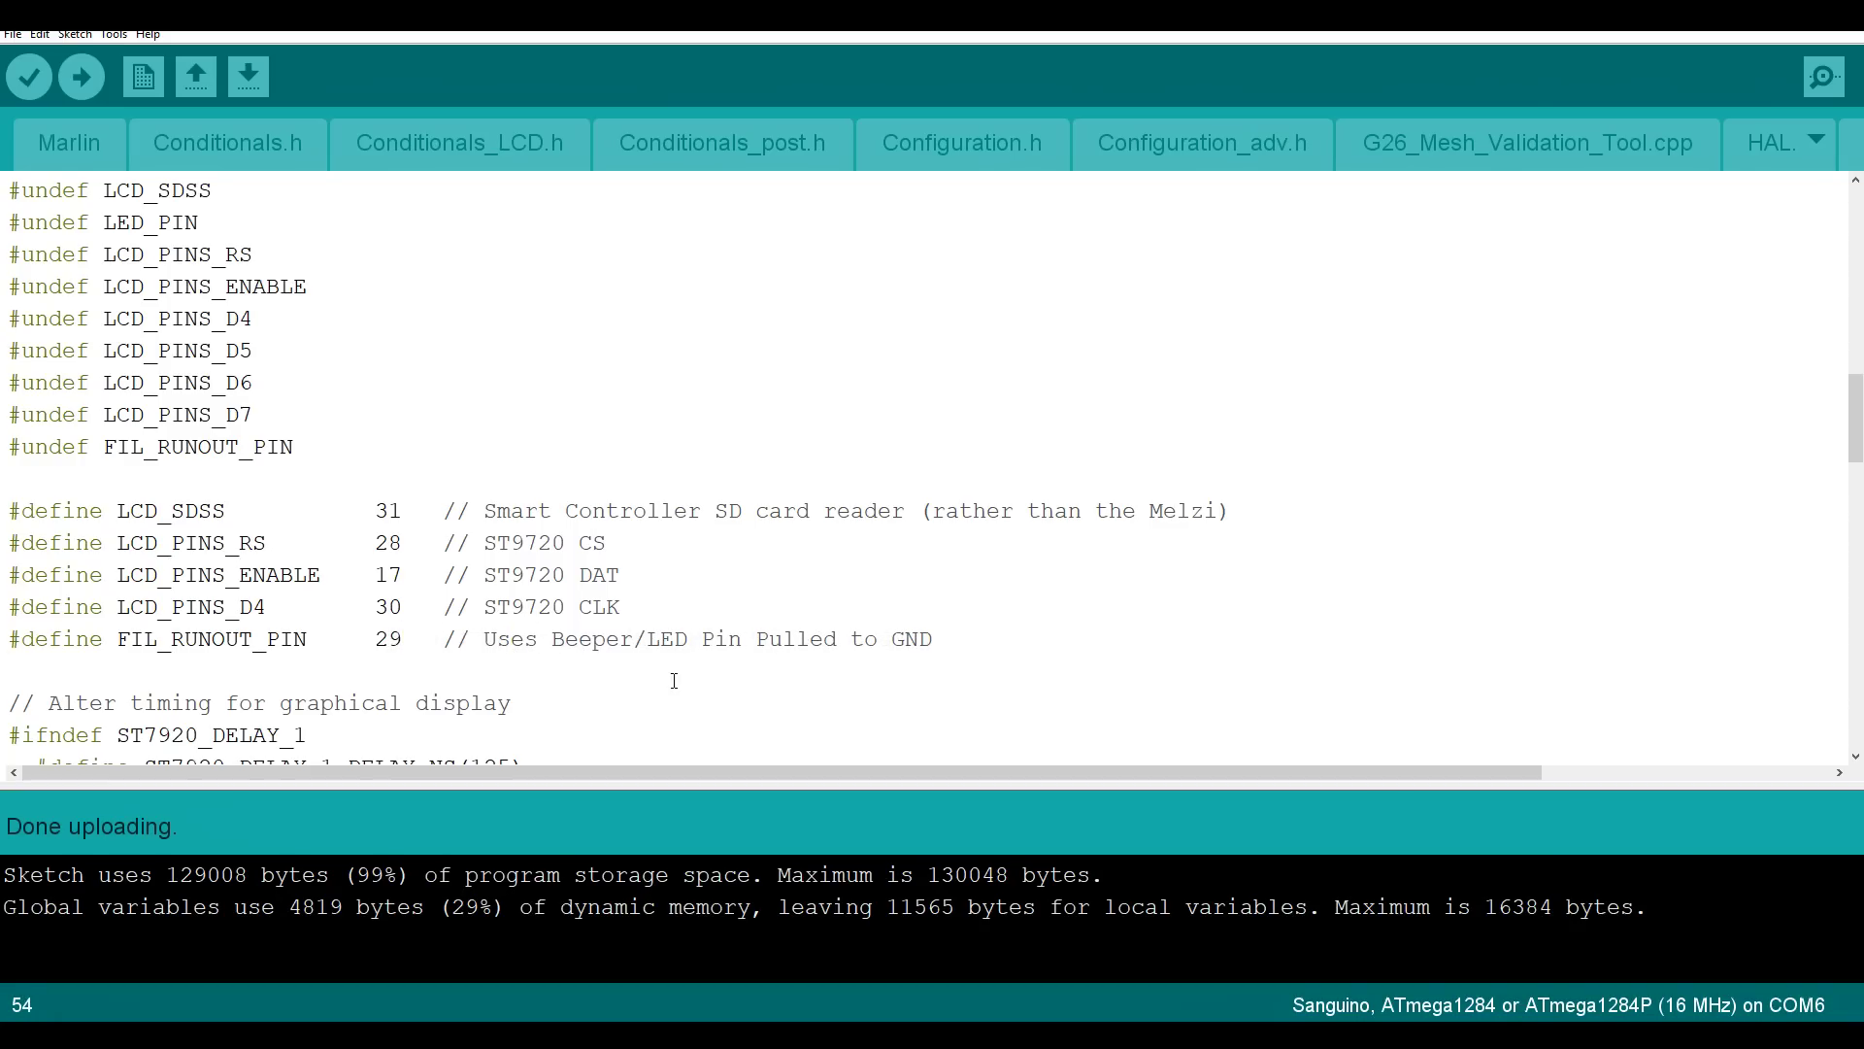